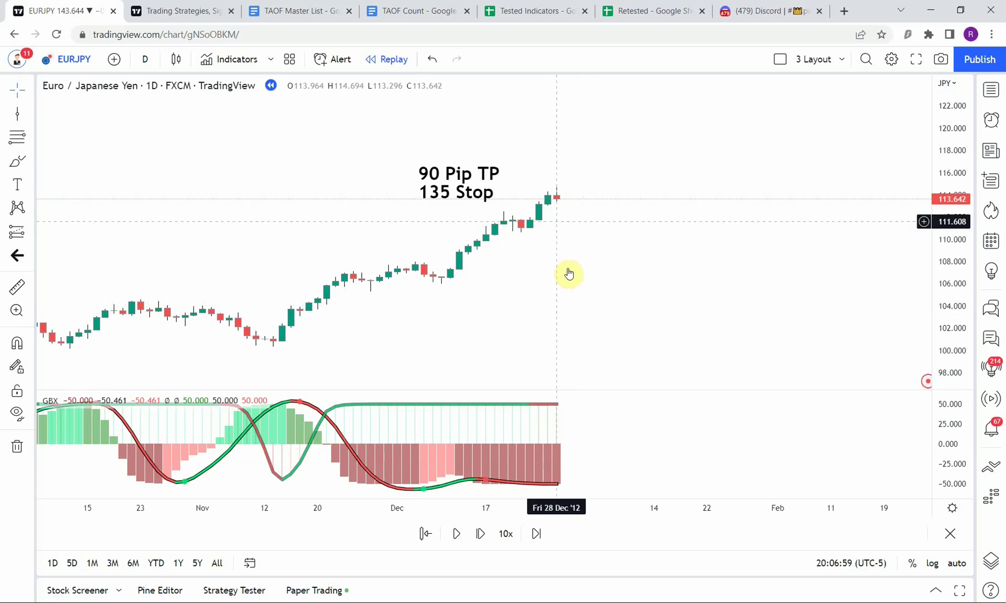
- Review the tested strategy, indicator and retest tallies in the TAOF Count document and return to the EURJPY chart
left_click(420, 19)
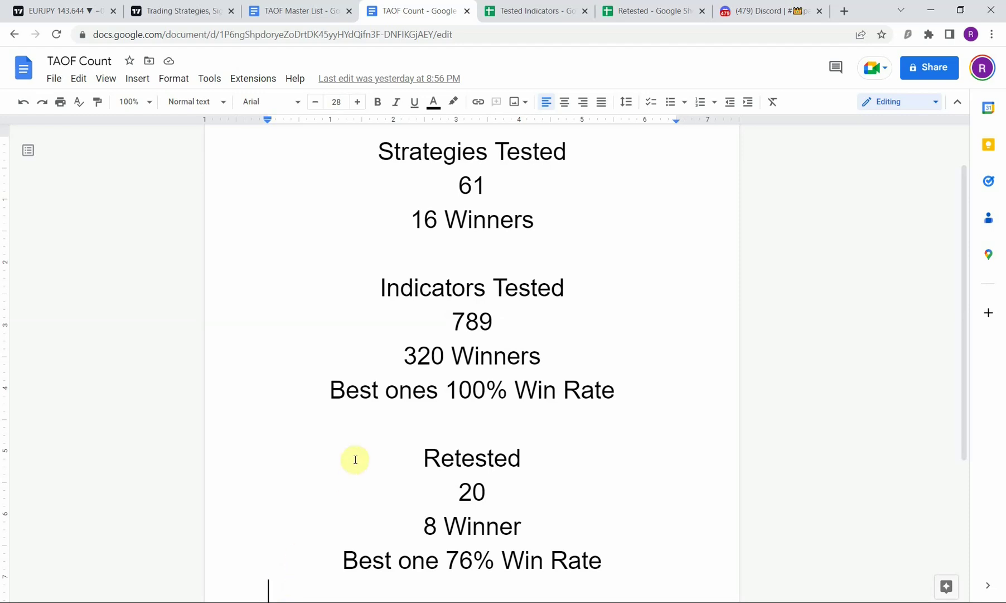
left_click(57, 7)
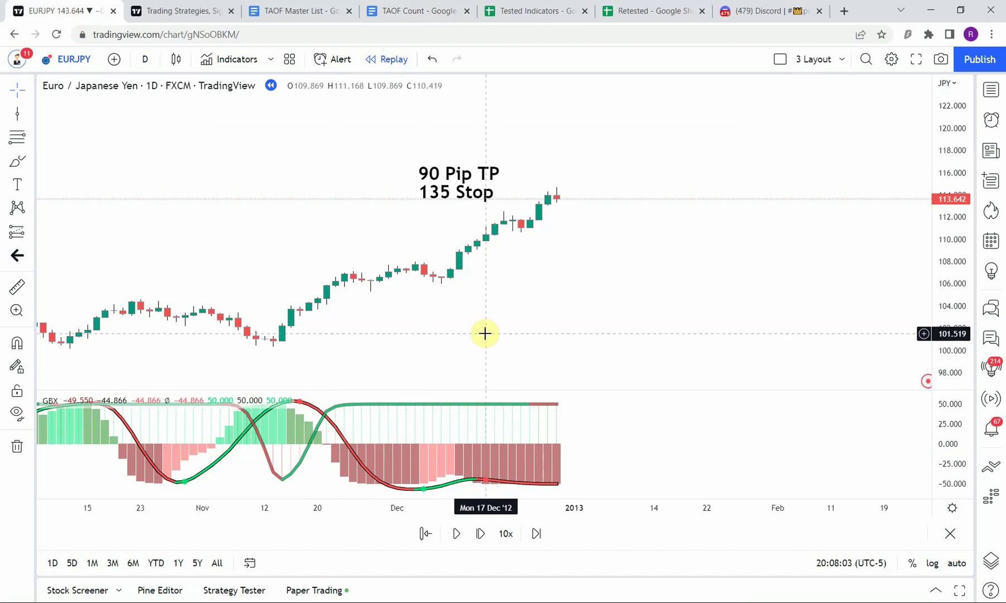
- Enlarge the GBX indicator pane below the EURJPY candles and rescale the indicator and price axes
left_click_drag(399, 389, 406, 369)
left_click_drag(955, 418, 949, 443)
mouse_move(830, 449)
left_mouse_down()
mouse_move(833, 476)
mouse_move(830, 465)
left_mouse_up()
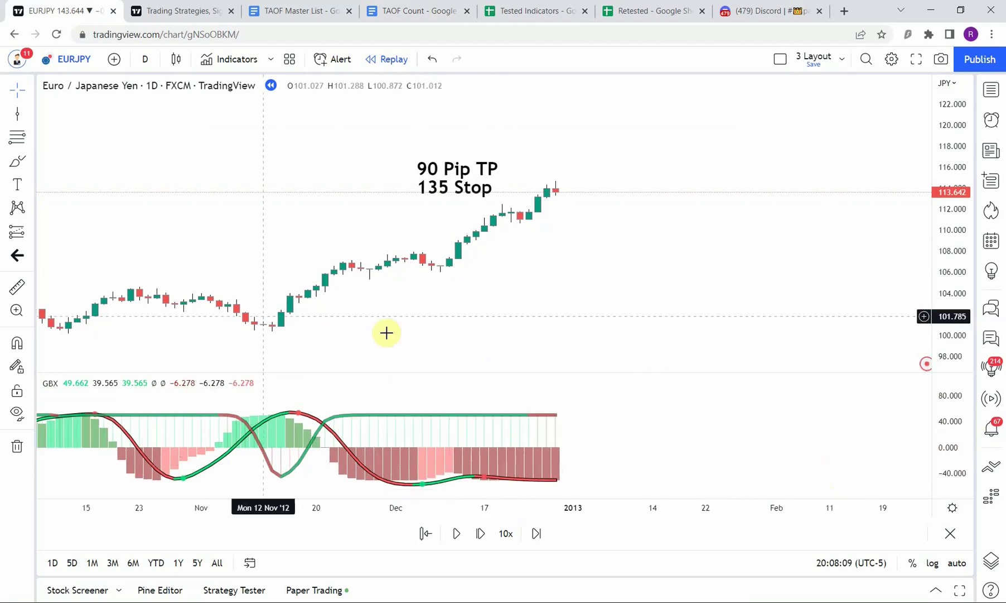
scroll(157, 303, "down", 10)
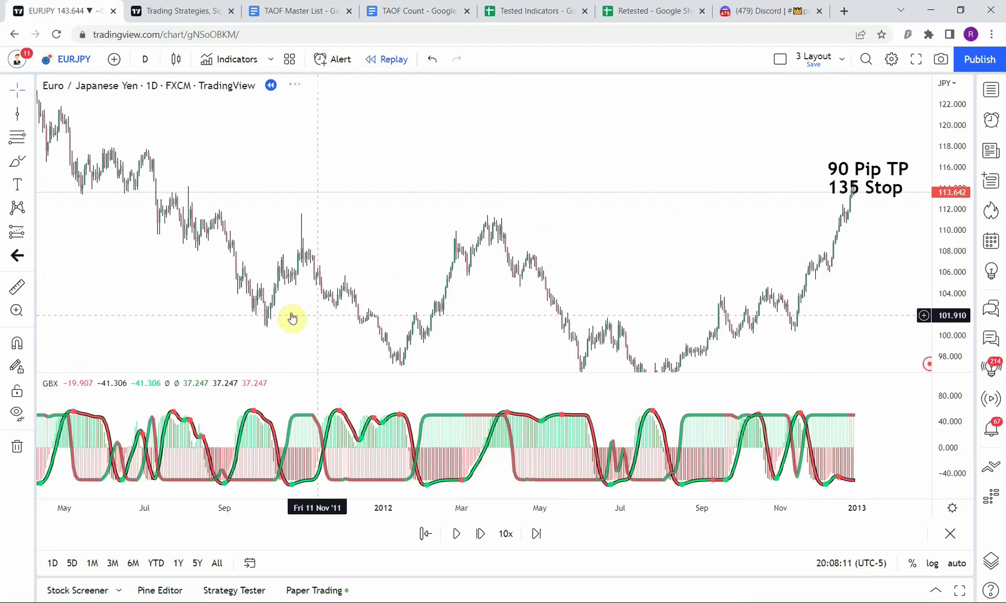
scroll(267, 355, "up", 10)
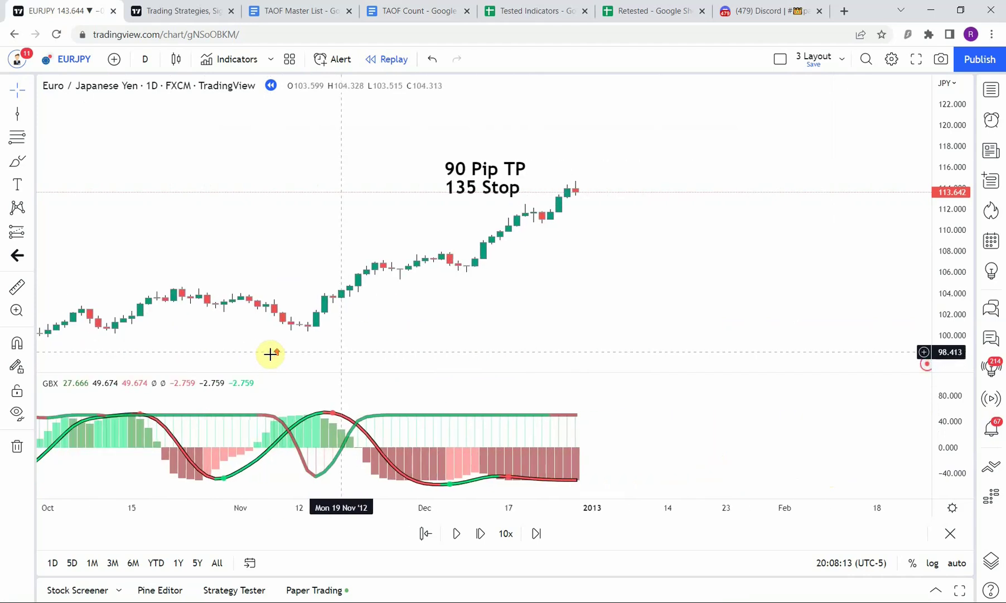
left_click_drag(600, 321, 604, 318)
left_click_drag(944, 270, 953, 231)
left_click_drag(779, 284, 784, 247)
left_click_drag(955, 210, 957, 243)
left_click_drag(818, 269, 802, 290)
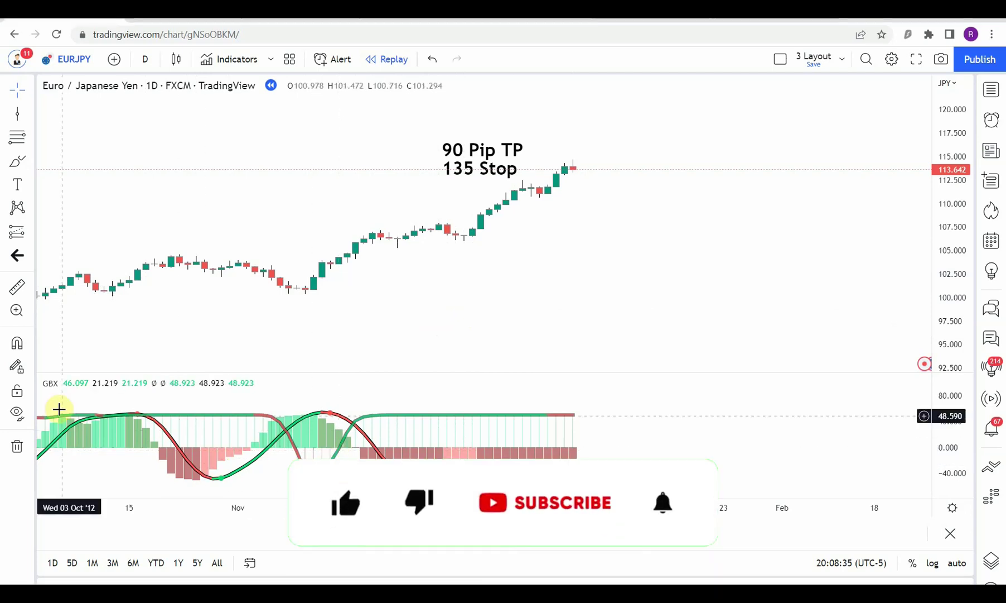
- Reset the GBX indicator's settings to their defaults and close its settings
mouse_move(50, 382)
left_click(141, 386)
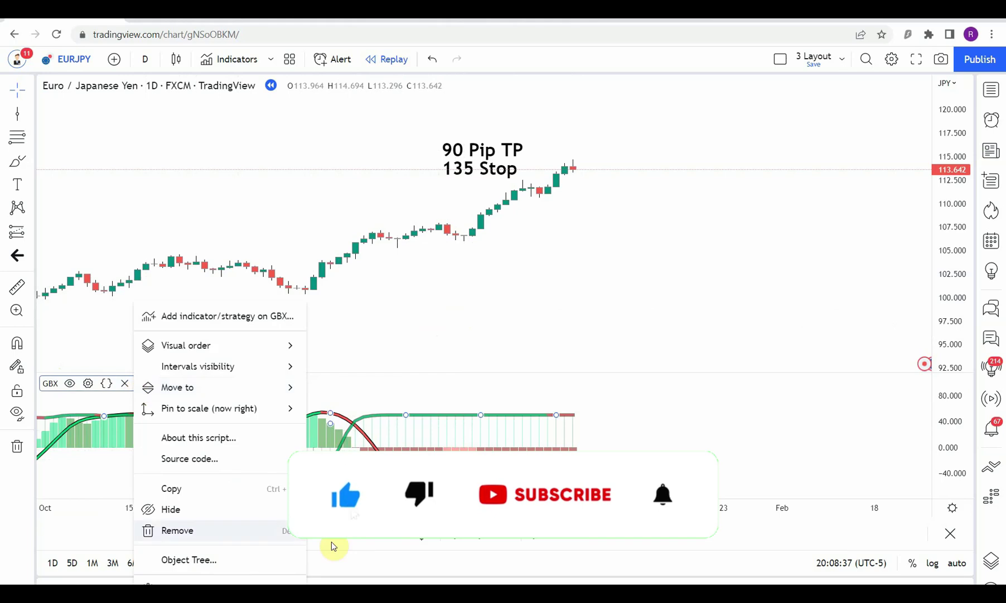
left_click(89, 342)
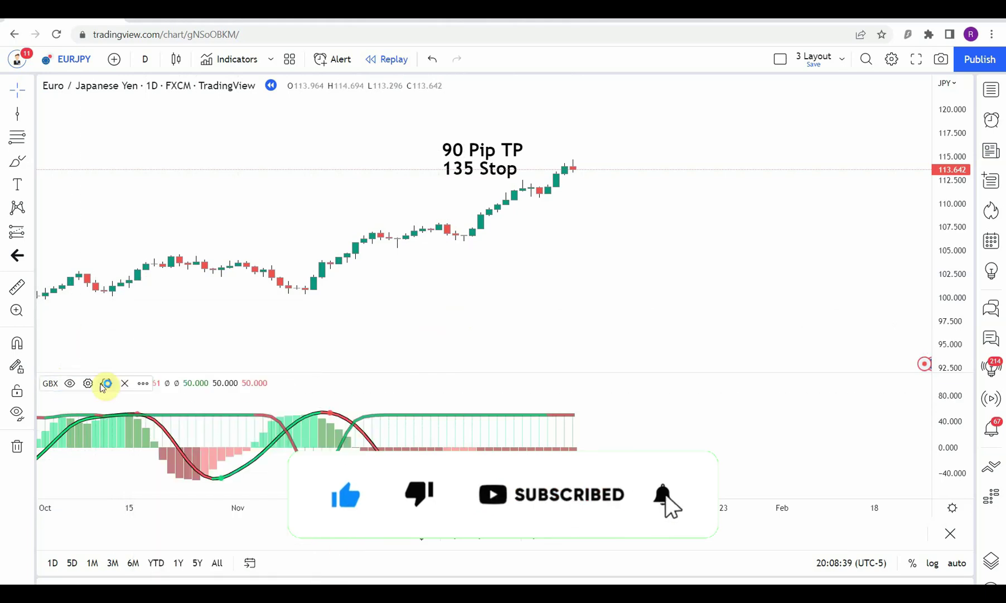
left_click(89, 384)
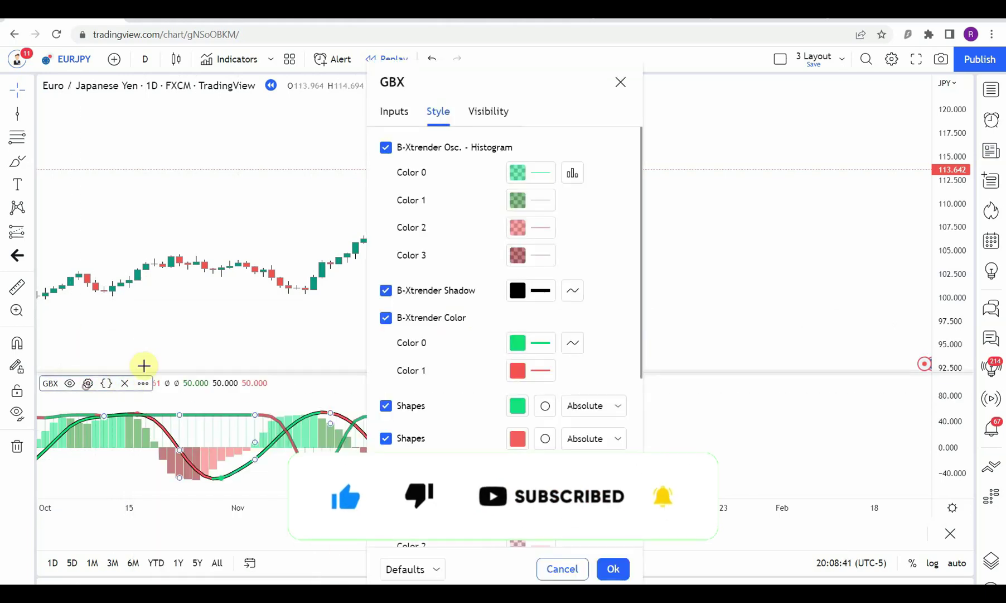
scroll(451, 392, "down", 5)
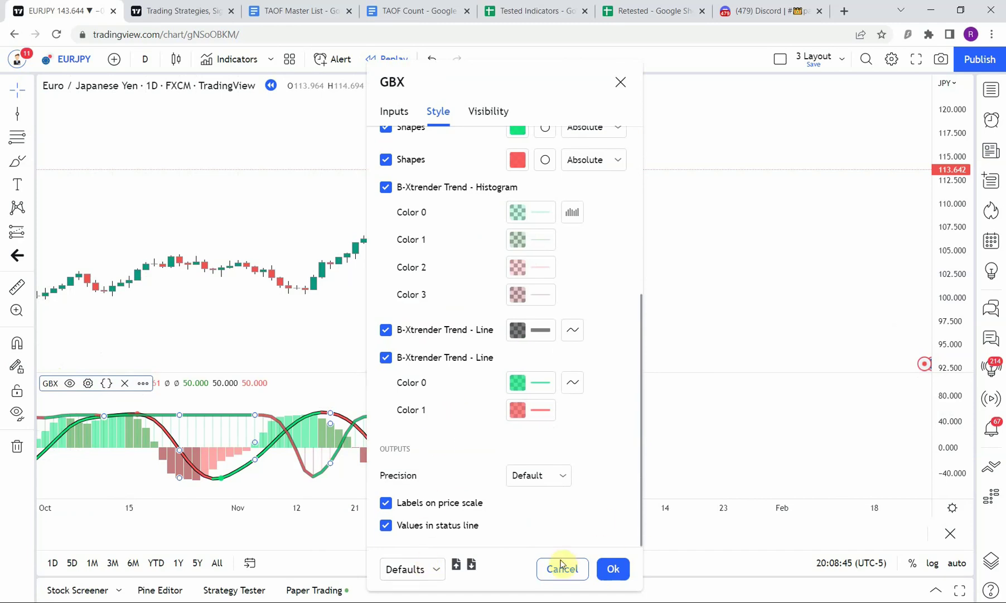
left_click(560, 474)
left_click(474, 447)
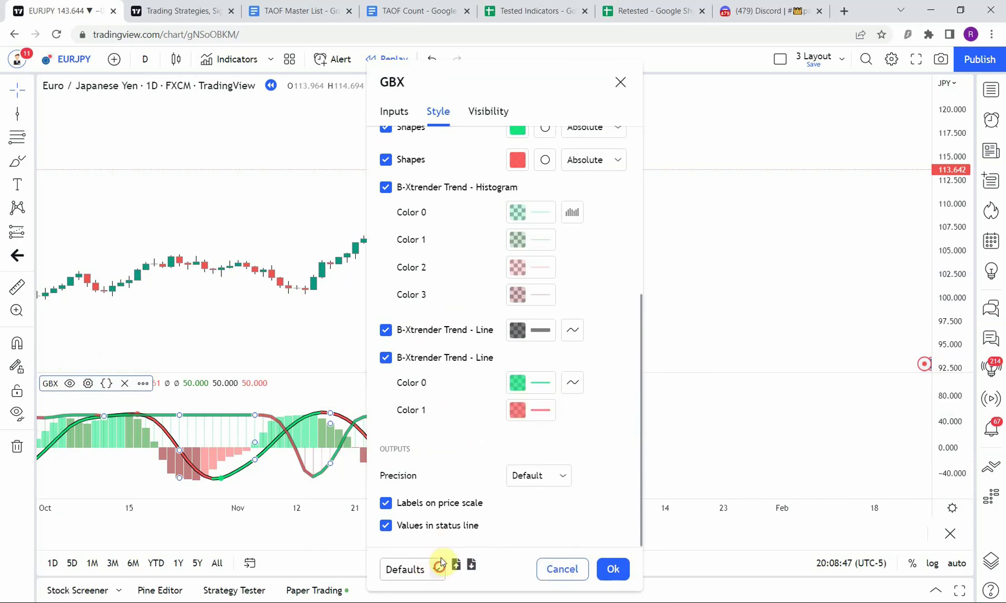
left_click(440, 564)
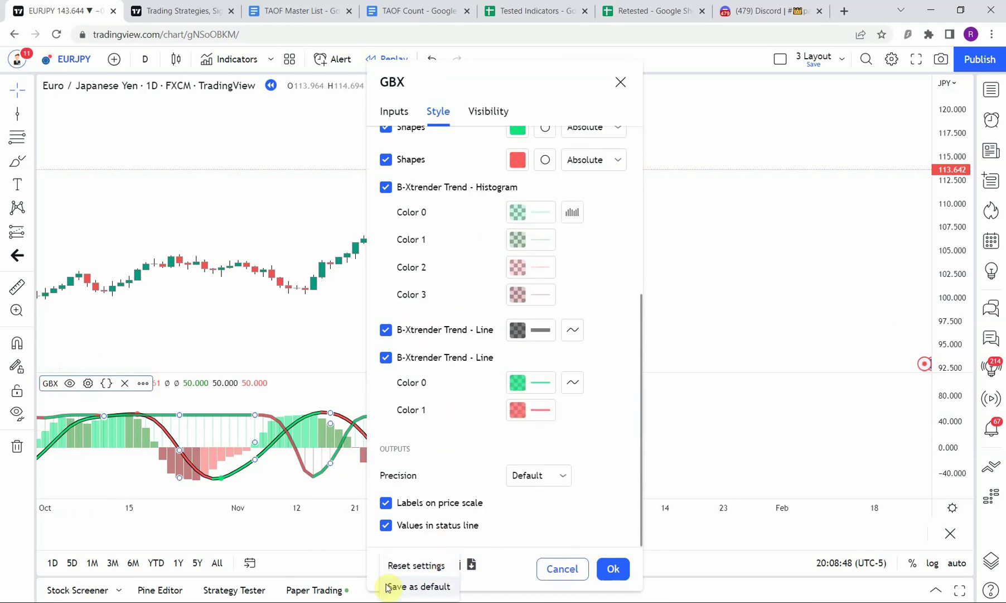
left_click(415, 564)
left_click(247, 313)
left_click_drag(504, 313, 562, 312)
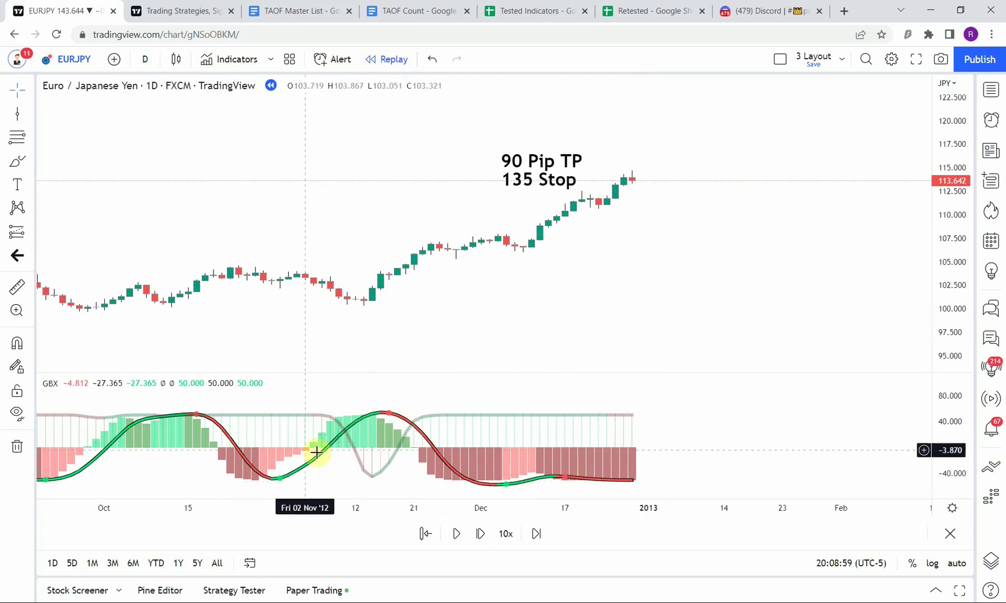
left_click_drag(428, 501, 424, 499)
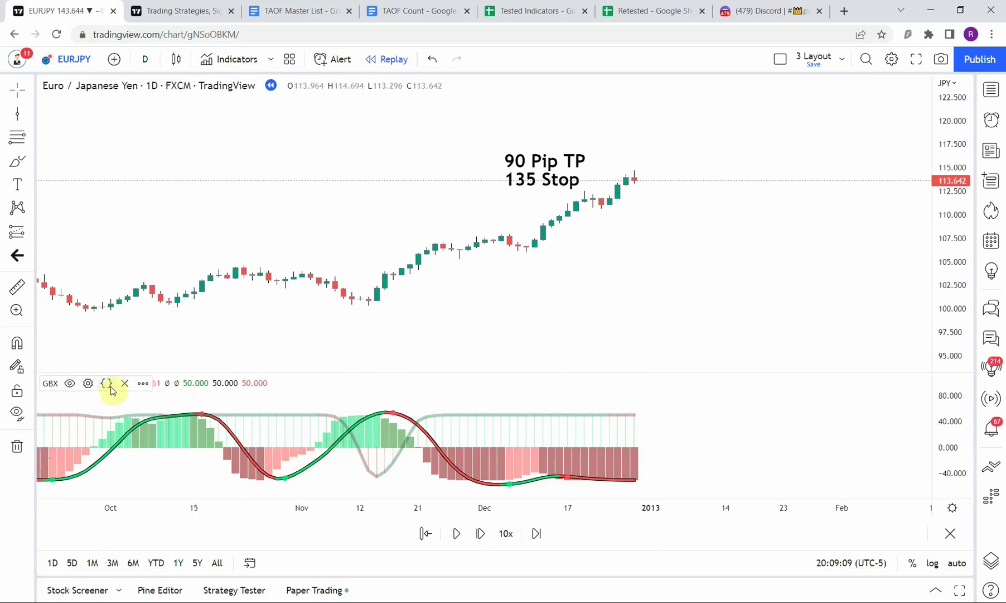
- In the GBX style settings, set Color 0 of the two-colour B-Xtrender Trend - Line to 70% opacity with the second-thickest line
left_click(87, 383)
scroll(439, 377, "down", 5)
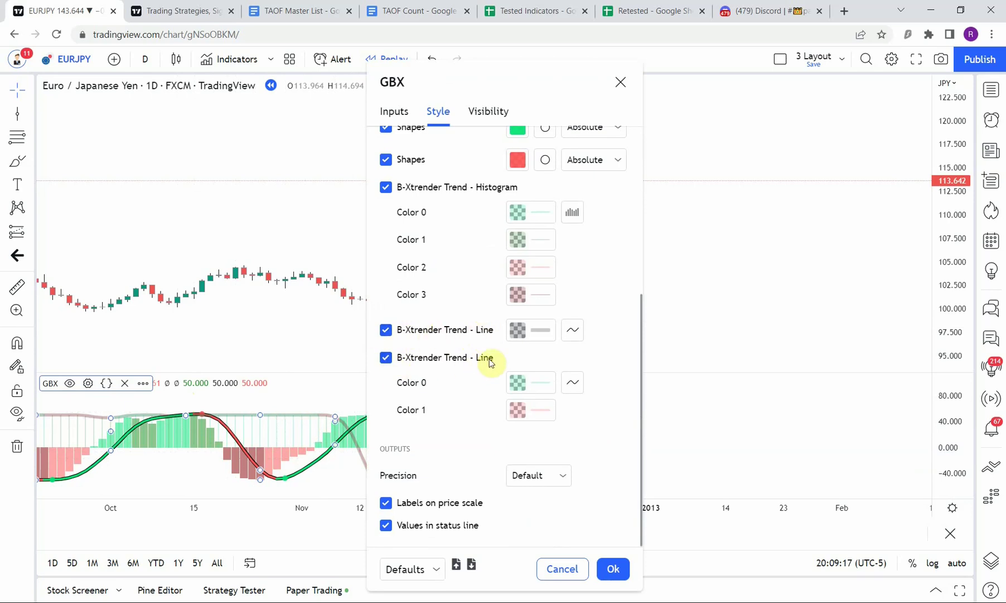
left_click(520, 329)
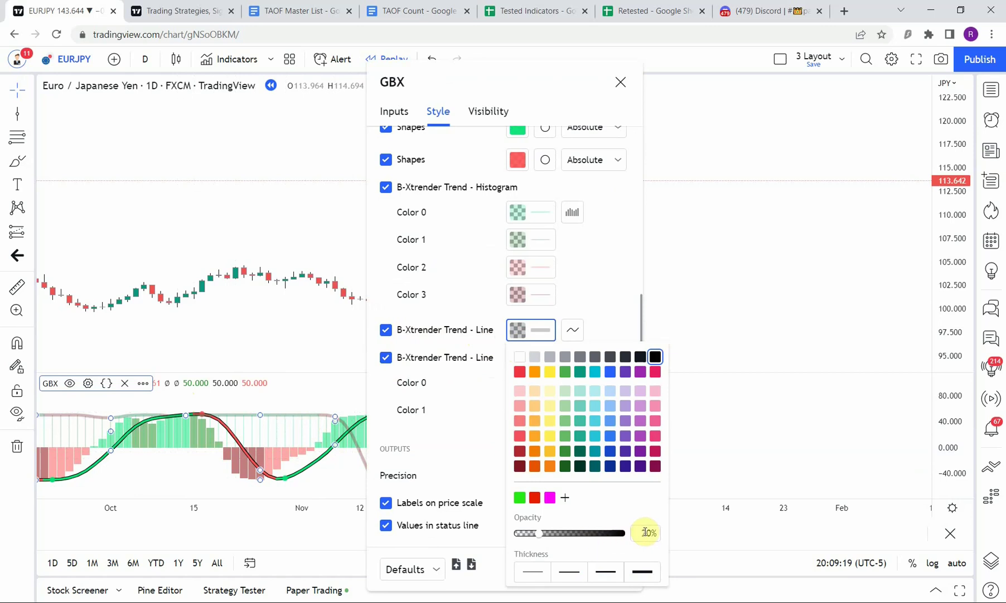
left_click(601, 321)
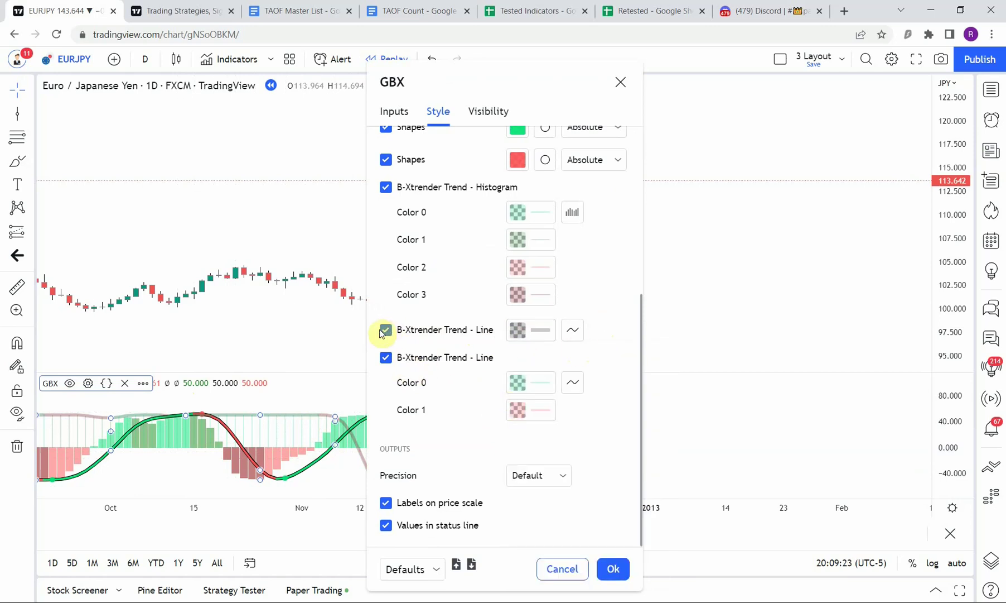
left_click(537, 335)
left_click(602, 314)
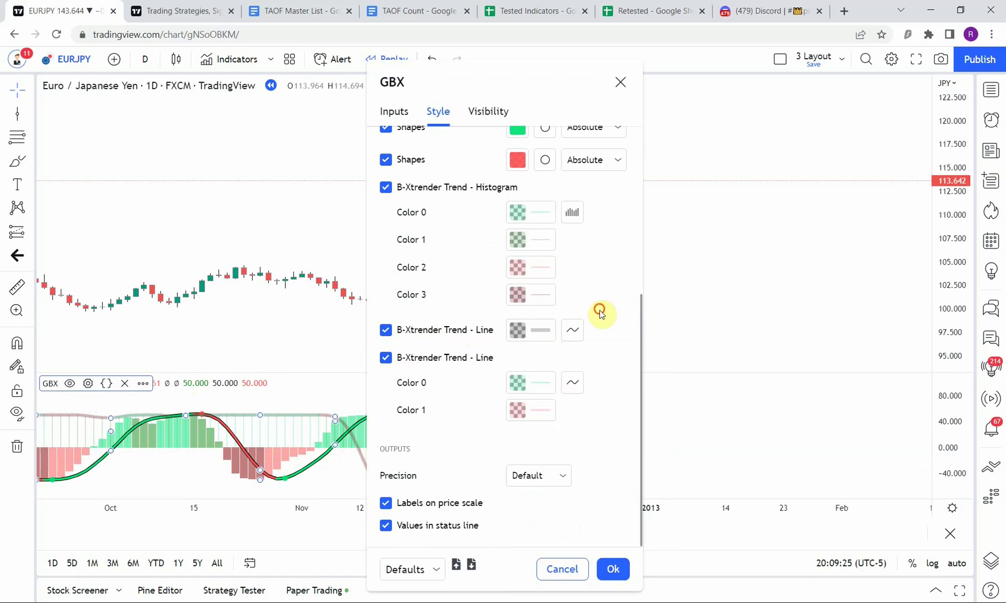
left_click(510, 382)
left_click(605, 588)
left_click(640, 548)
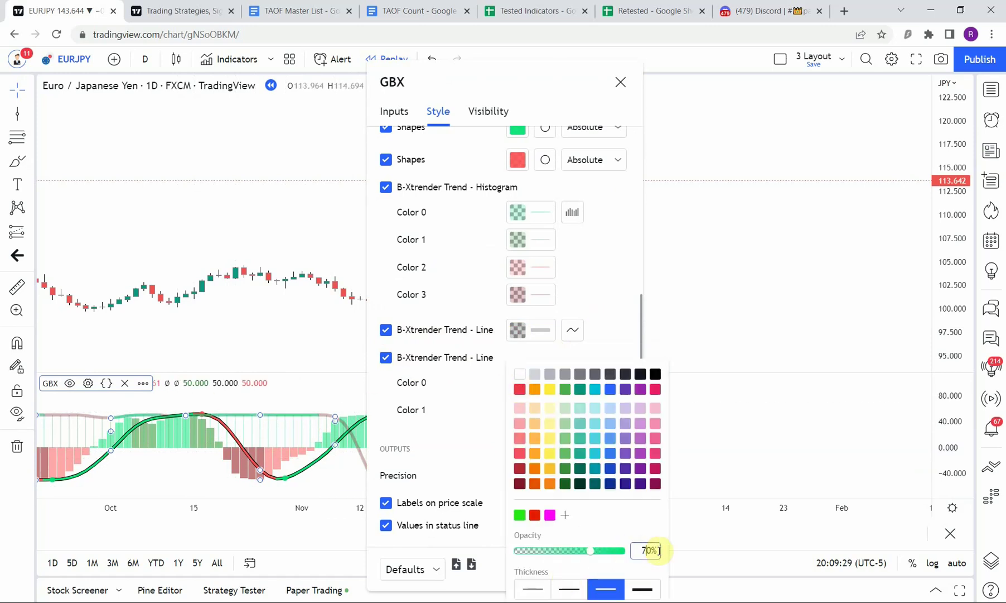
left_click(624, 321)
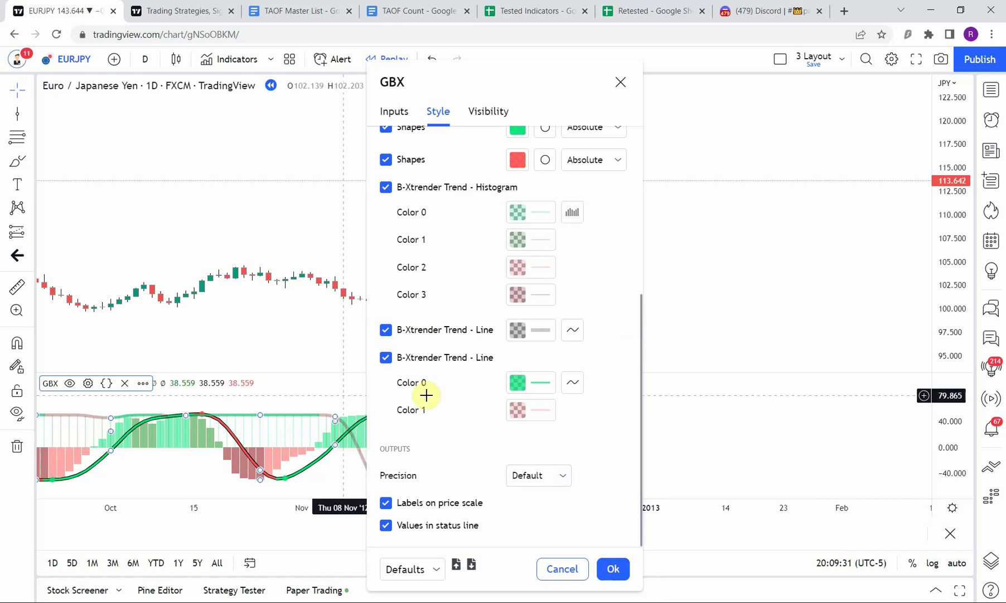
- Set Color 1 of the two-colour B-Xtrender Trend - Line to 70% opacity and close the GBX settings
left_click(519, 409)
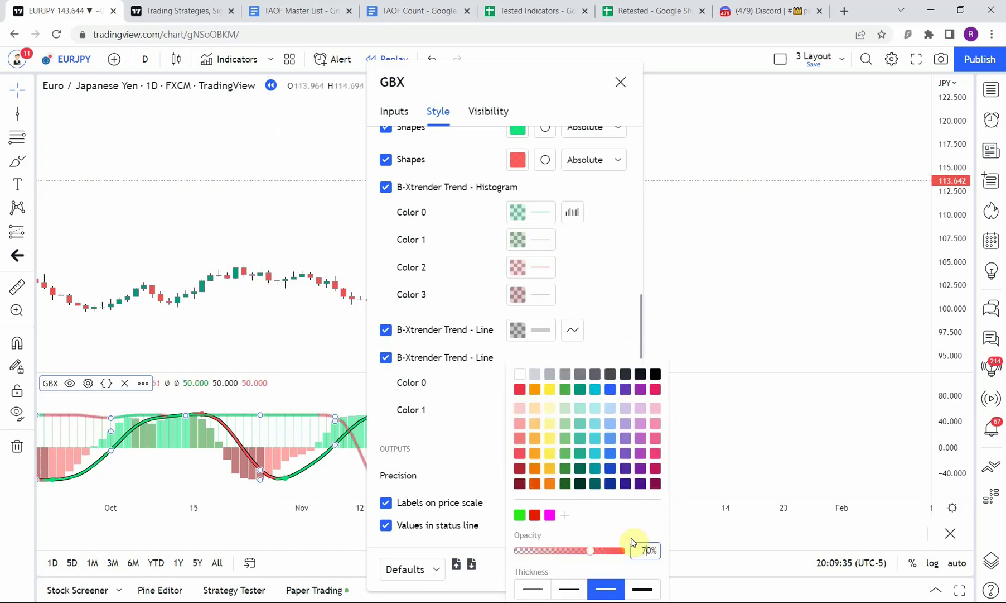
left_click(593, 303)
left_click(245, 392)
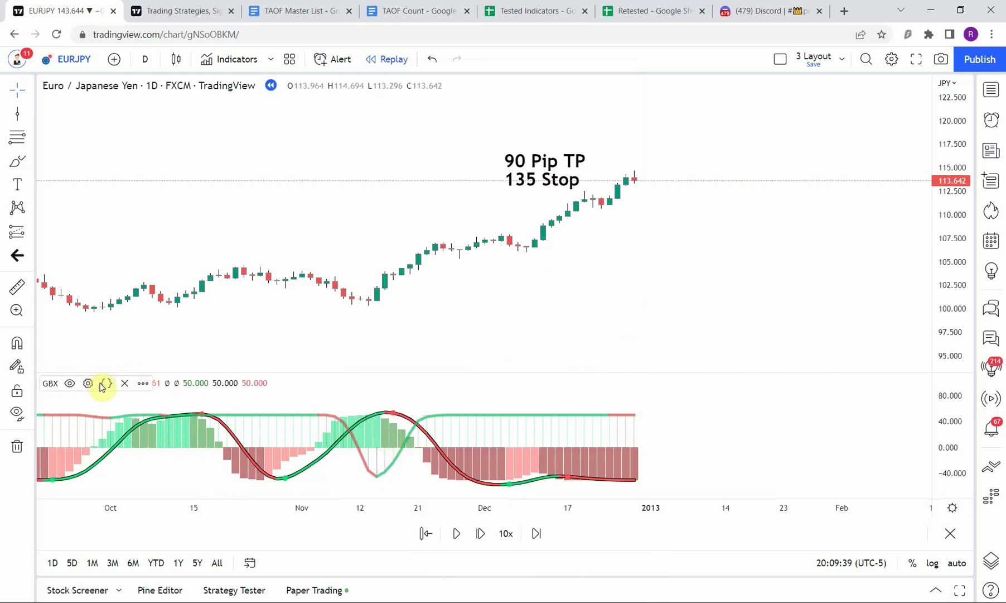
- Set the opacity of GBX's black B-Xtrender Trend - Line to 40% and apply the settings
left_click(87, 383)
scroll(438, 389, "down", 5)
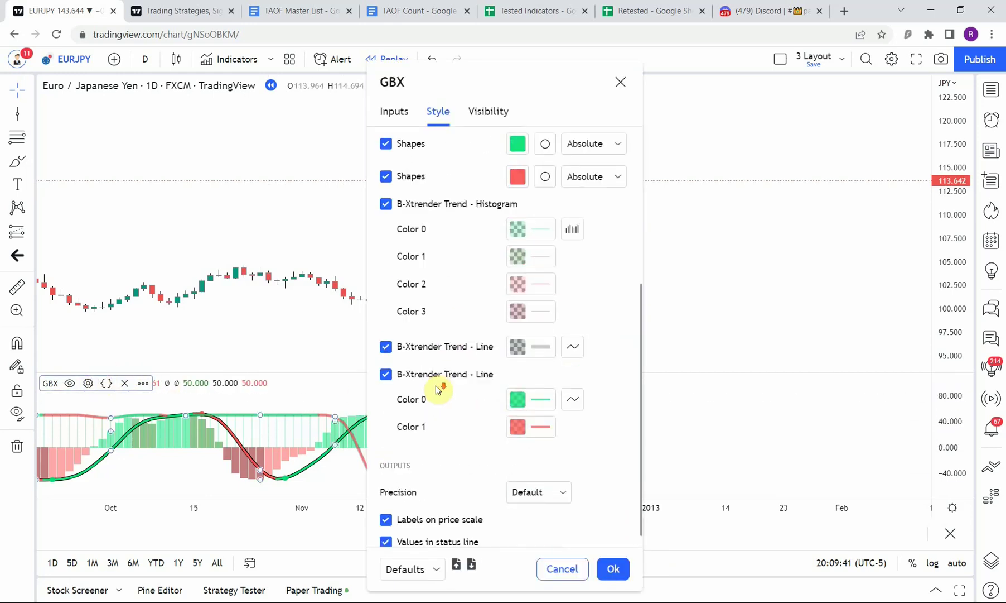
scroll(432, 389, "down", 1)
left_click(520, 335)
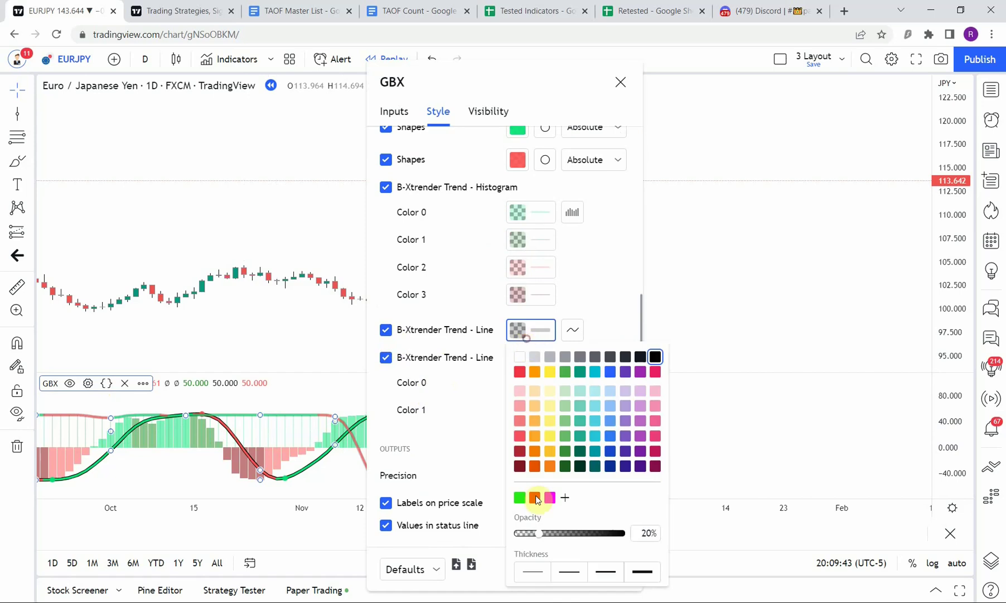
left_click(643, 530)
type("40")
left_click(622, 304)
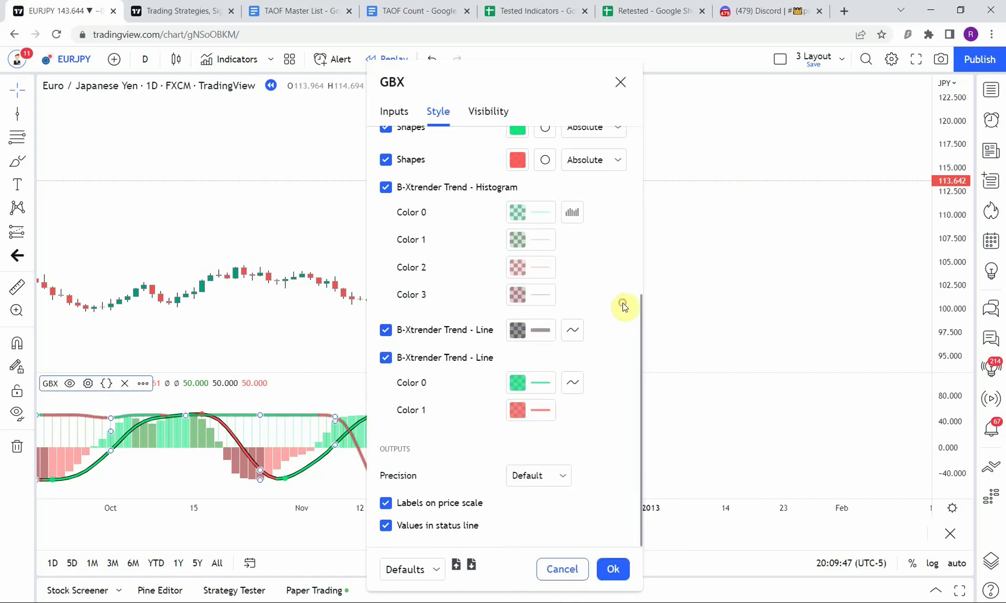
left_click(613, 569)
- Examine how the GBX trend line, oscillator line and histogram behave against the EURJPY daily candles
scroll(234, 416, "up", 2)
left_click_drag(689, 416, 667, 435)
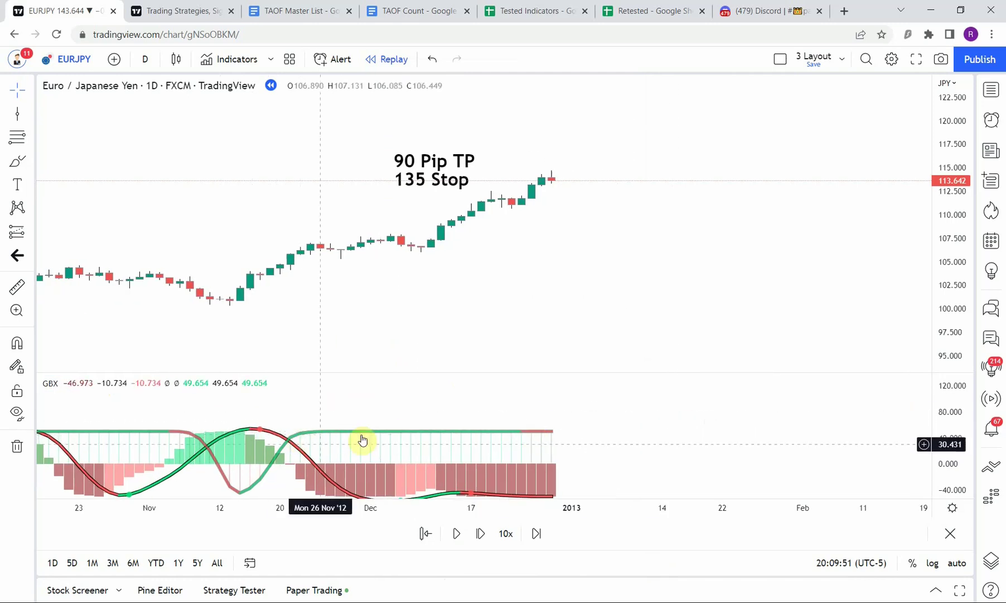
left_click_drag(662, 464, 700, 452)
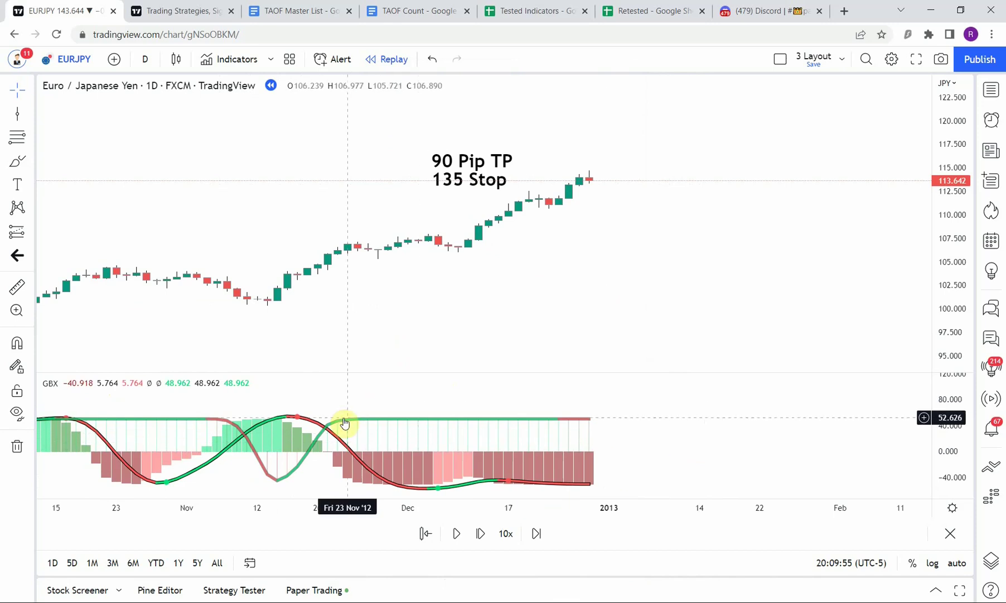
scroll(472, 459, "down", 2)
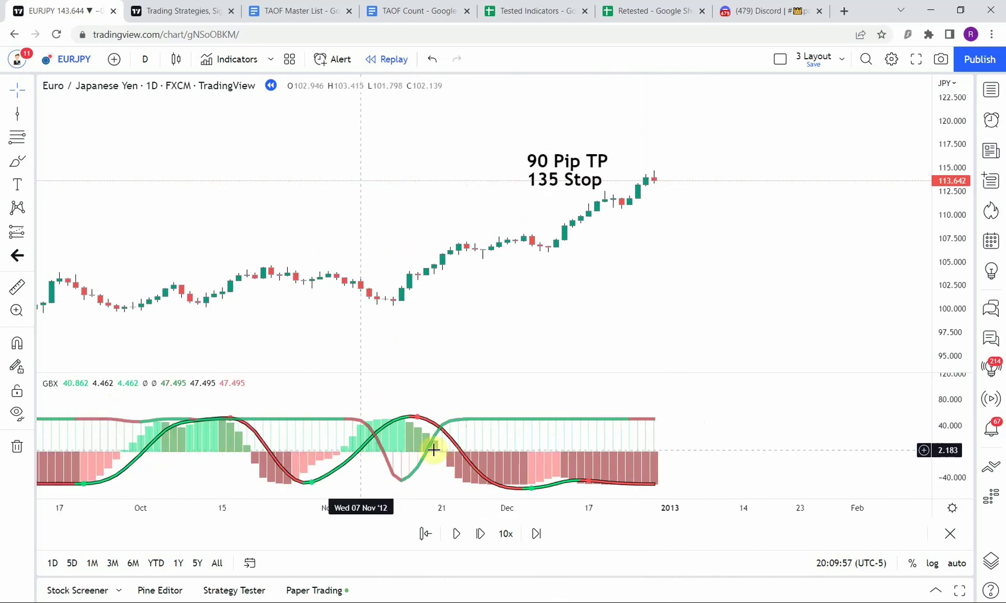
scroll(433, 449, "up", 2)
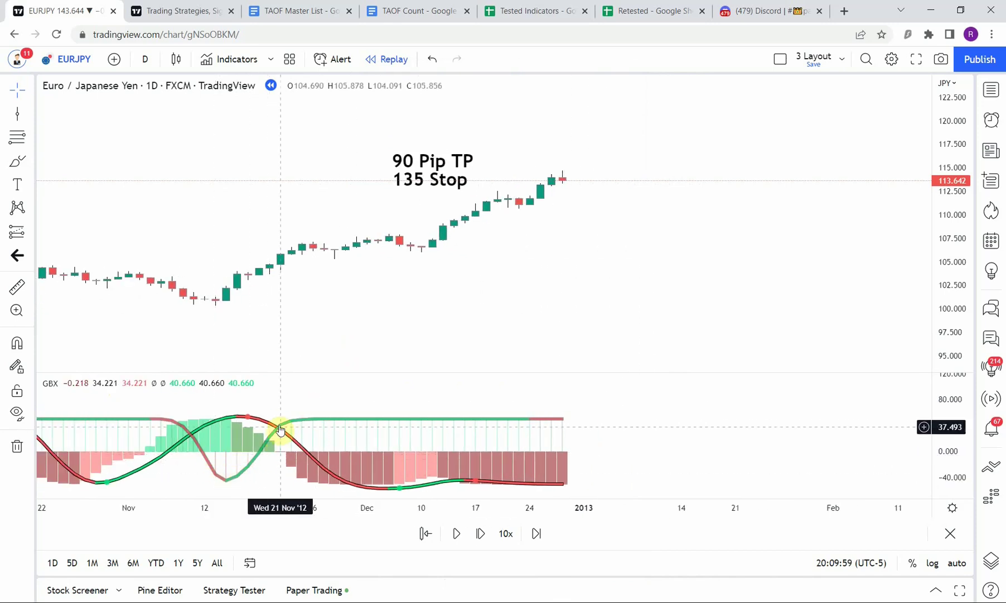
left_click_drag(285, 406, 398, 358)
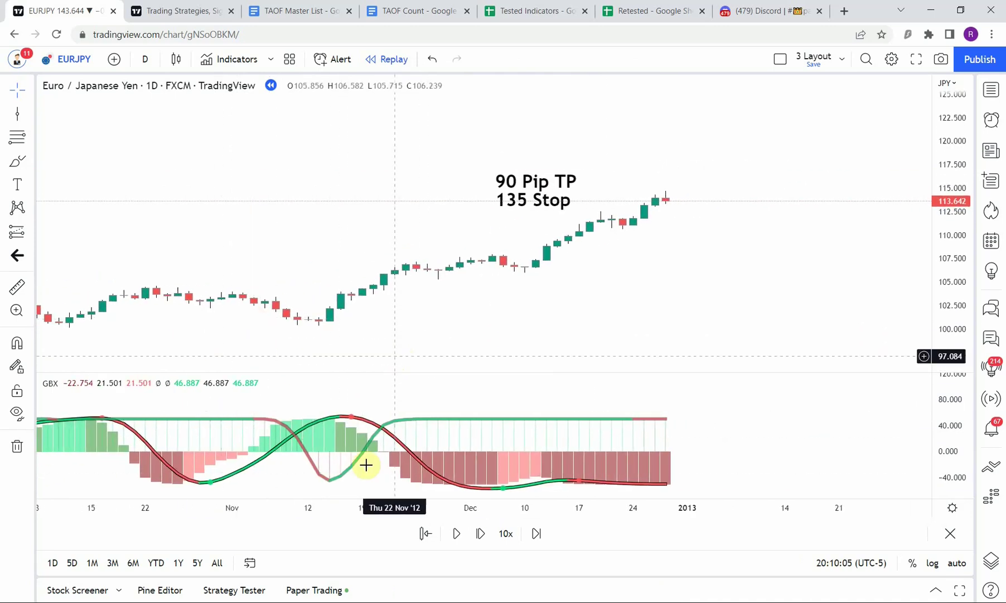
left_click_drag(959, 316, 958, 303)
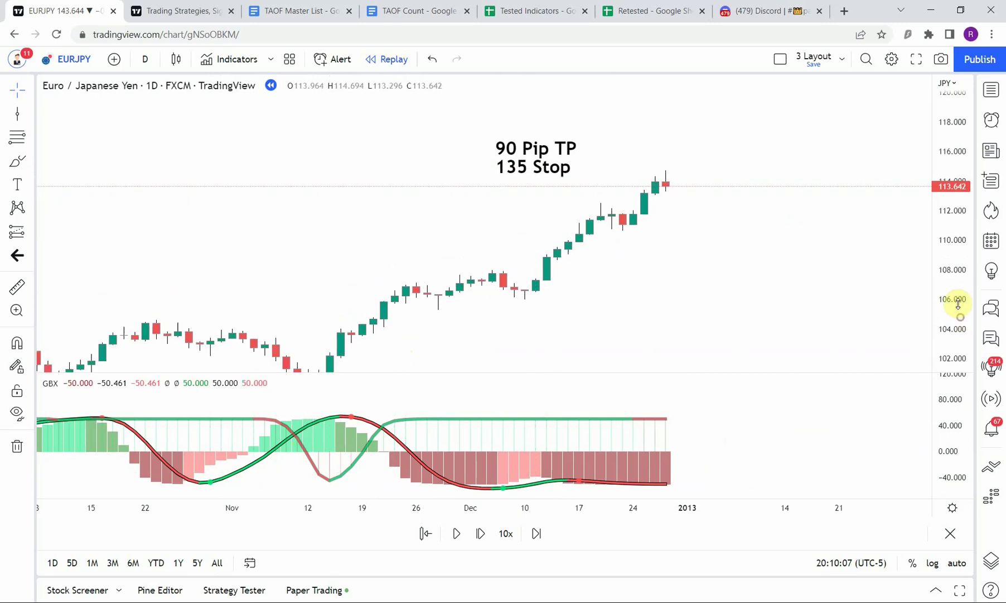
scroll(827, 308, "down", 2)
left_click_drag(767, 324, 681, 284)
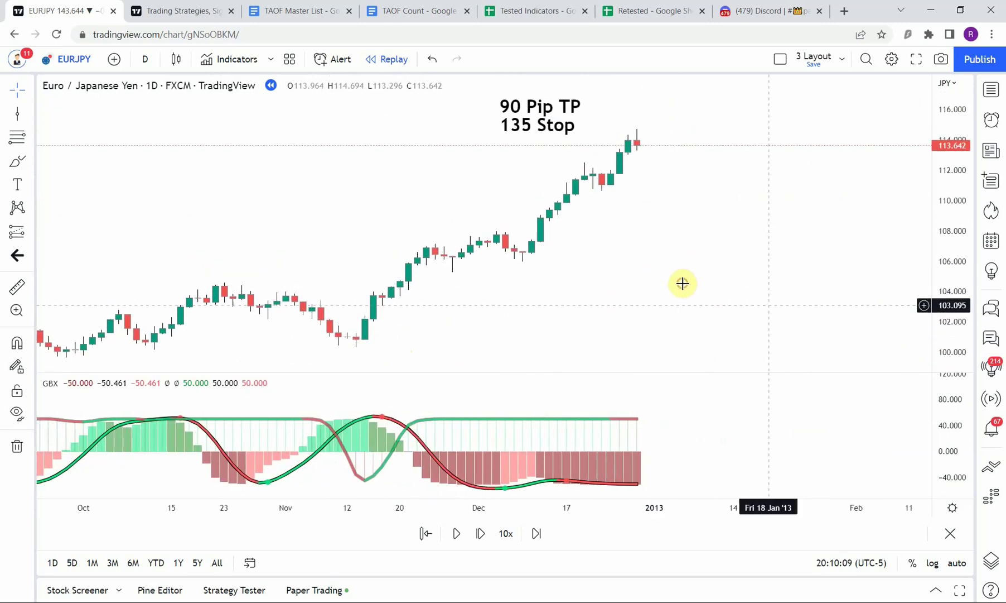
left_click_drag(953, 239, 953, 268)
left_click_drag(765, 284, 667, 314)
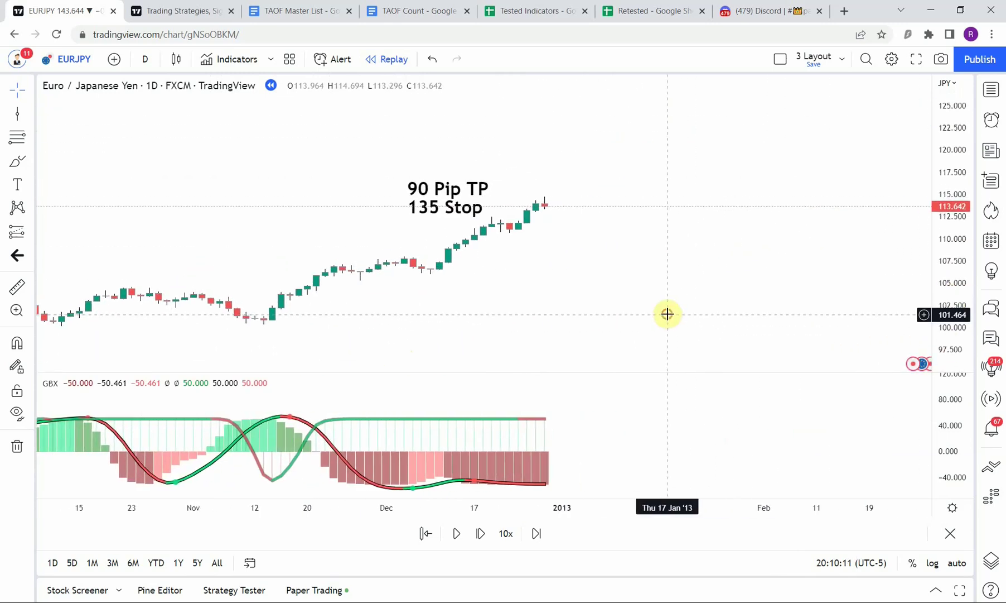
left_click_drag(960, 316, 958, 292)
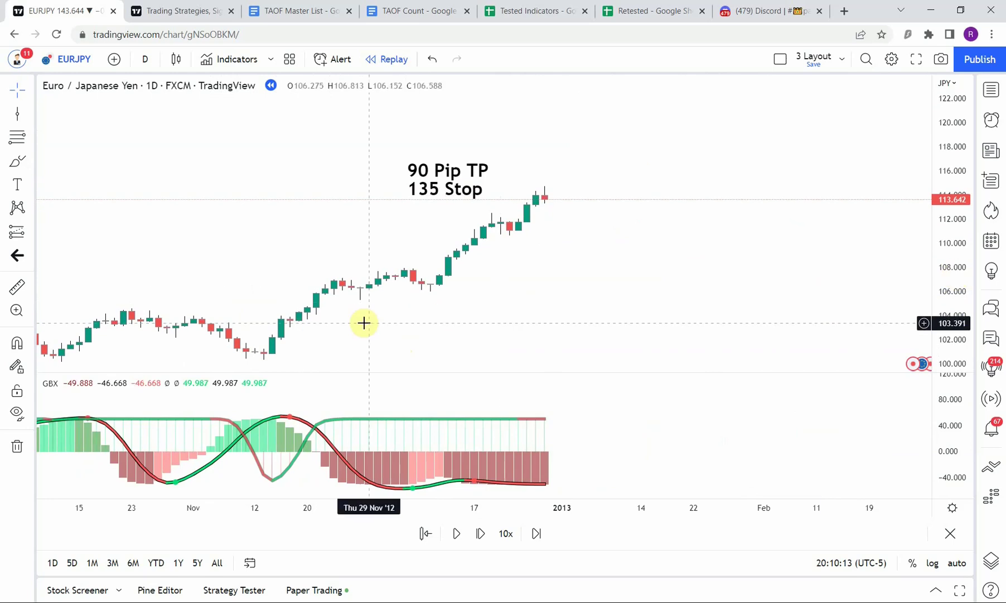
mouse_move(431, 284)
left_mouse_down()
mouse_move(443, 268)
mouse_move(444, 279)
left_mouse_up()
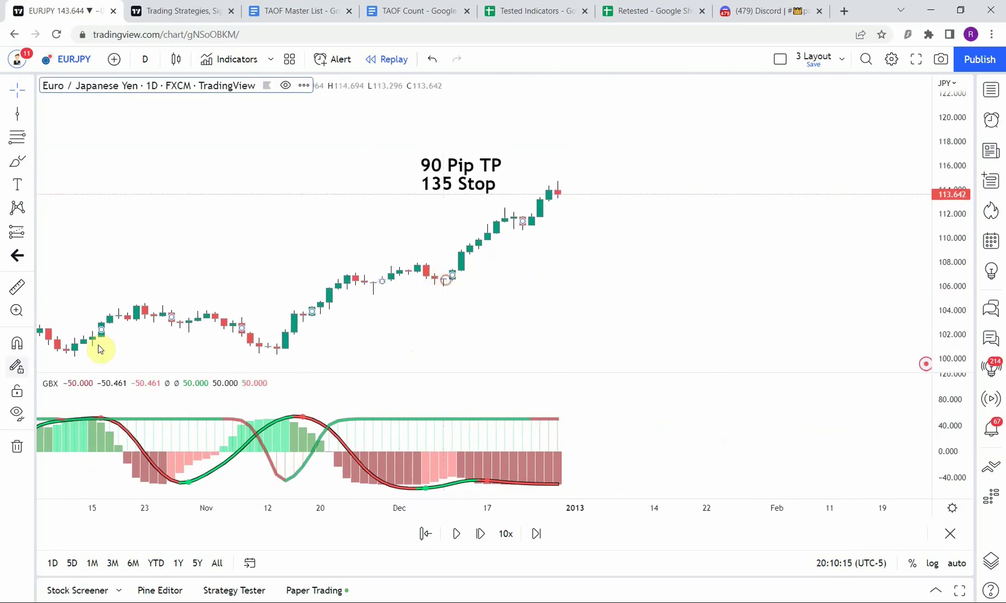
- Hide the B-Xtrender Shadow and B-Xtrender Color plots in the GBX style settings and apply the change
left_click(87, 384)
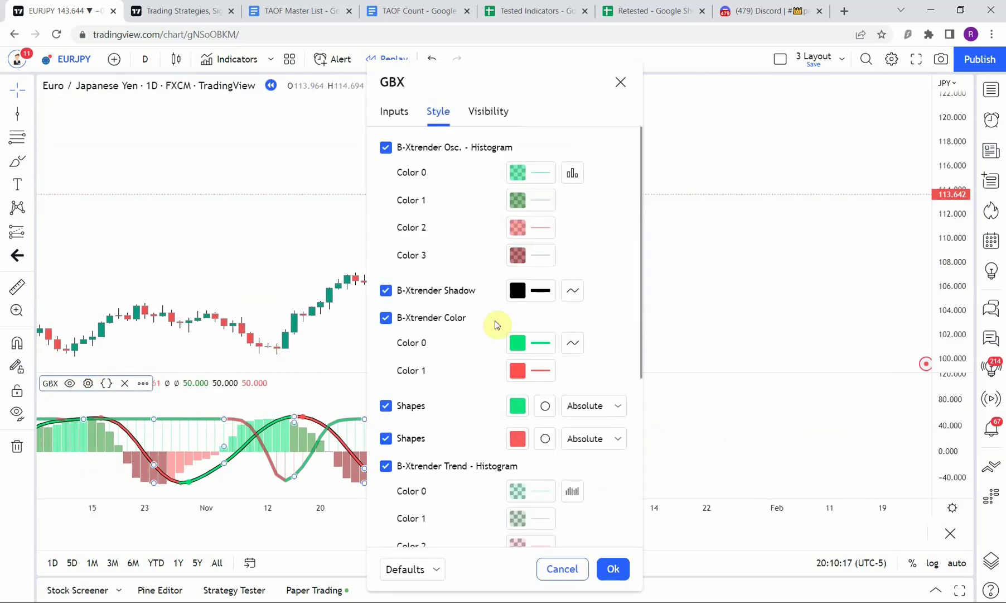
left_click(384, 291)
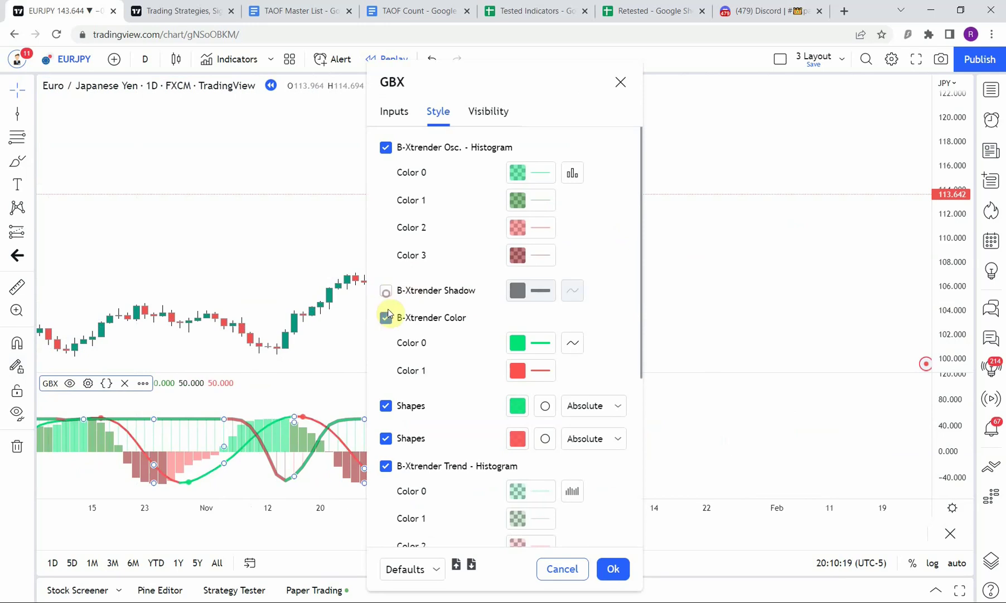
left_click(385, 317)
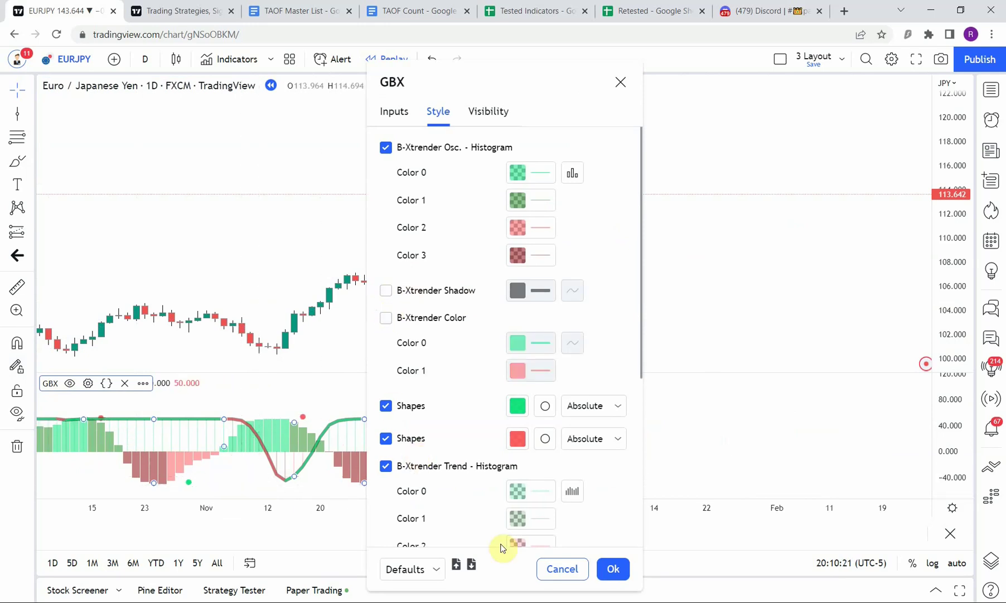
left_click(614, 568)
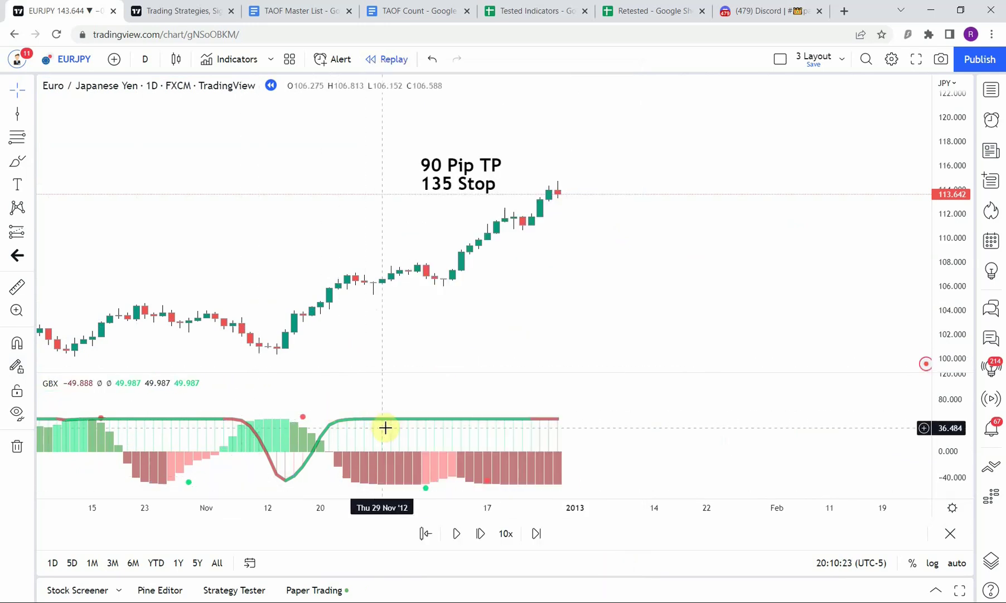
- Run the EURJPY daily bar replay forward from the end of December 2012 and pause it at 21 February 2013
left_click_drag(611, 259, 517, 279)
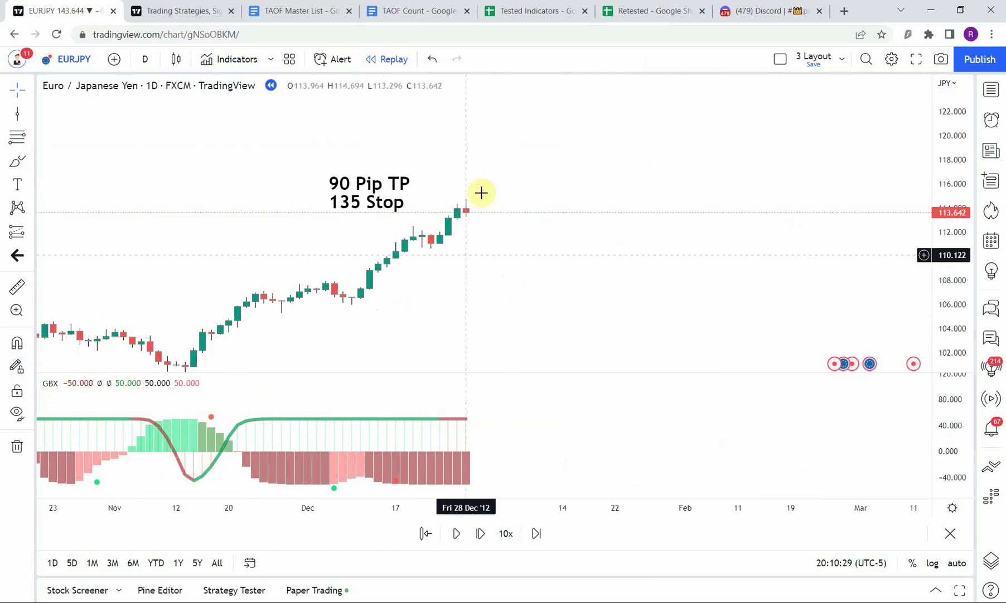
scroll(485, 271, "left", 2)
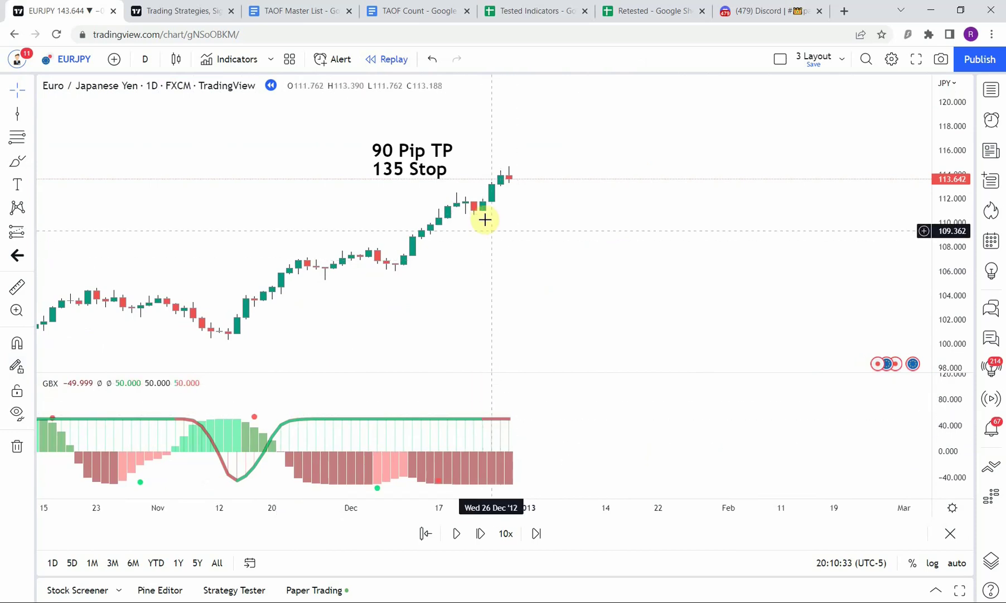
left_click_drag(675, 282, 662, 307)
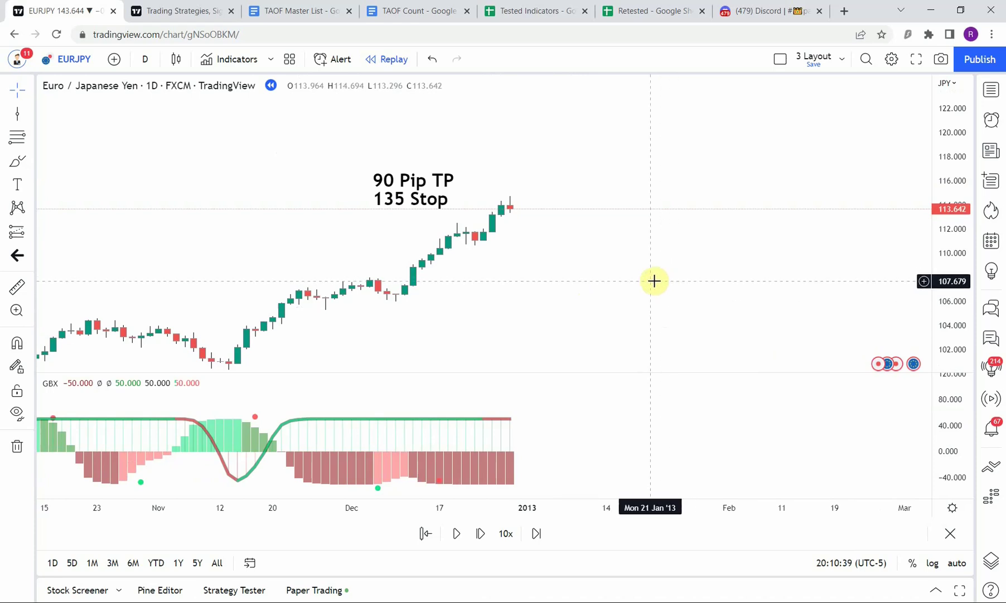
left_click_drag(961, 242, 955, 270)
left_click_drag(765, 278, 767, 292)
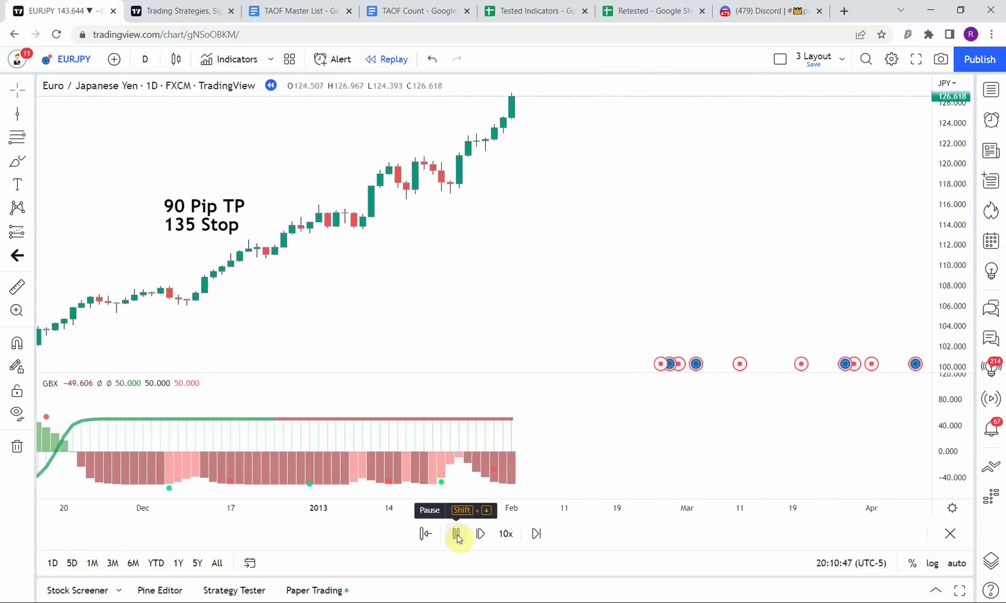
left_click(457, 534)
left_click_drag(600, 127, 599, 167)
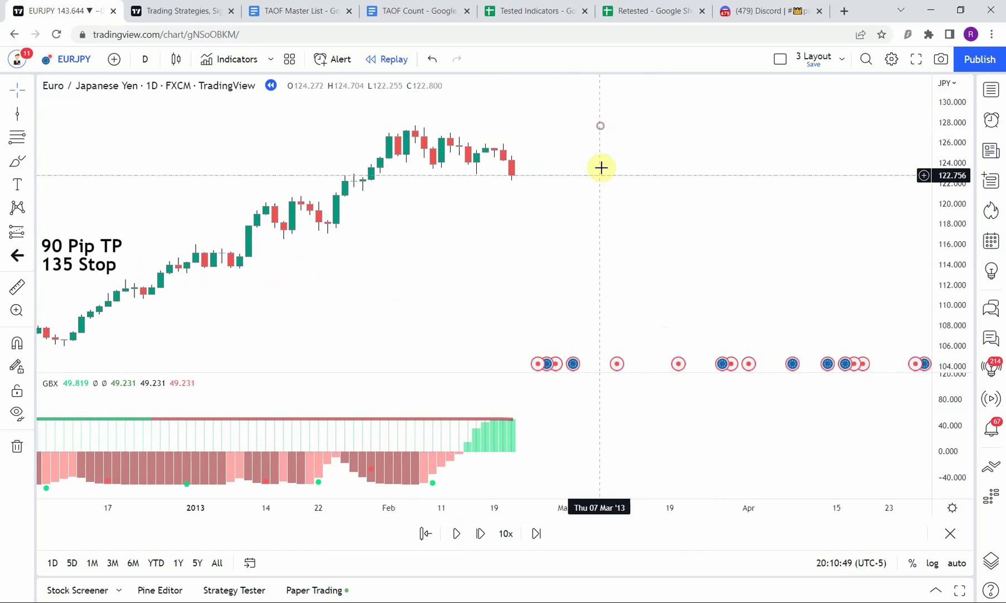
left_click_drag(942, 207, 943, 237)
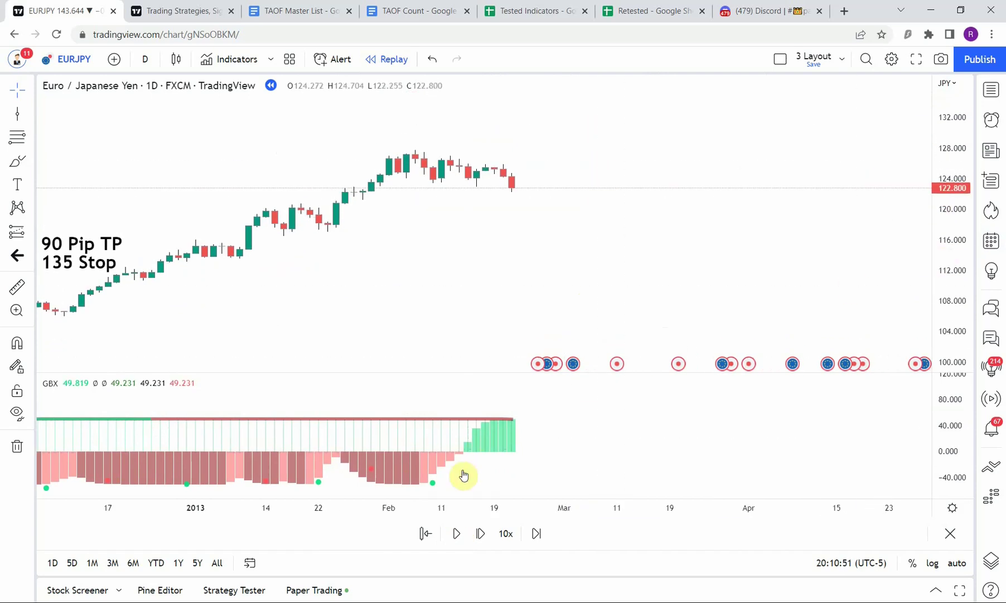
- Advance the replay to 15 March 2013 and mark the 7 March 2013 candle with a vertical line
left_click(454, 536)
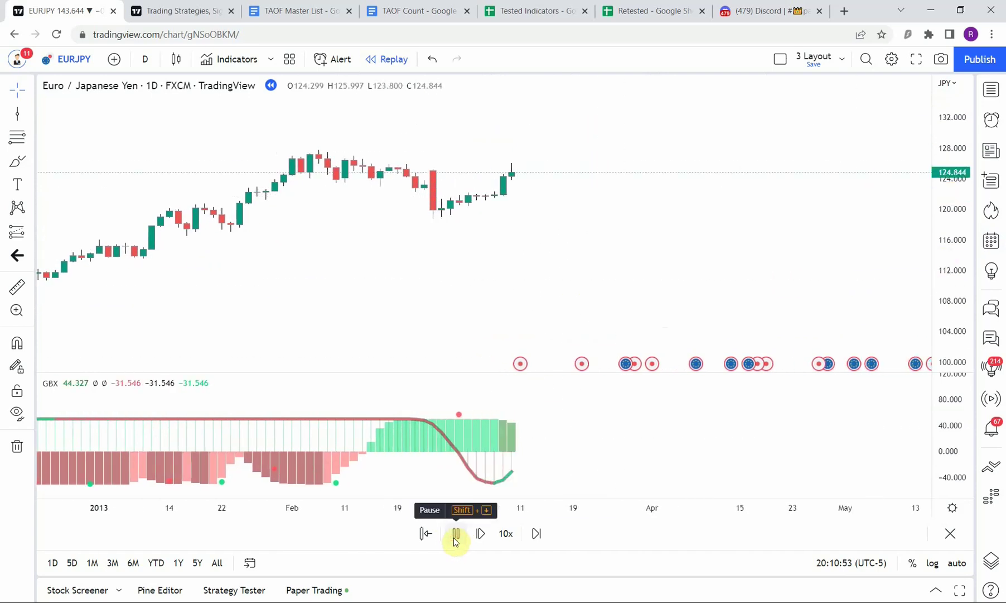
left_click(456, 537)
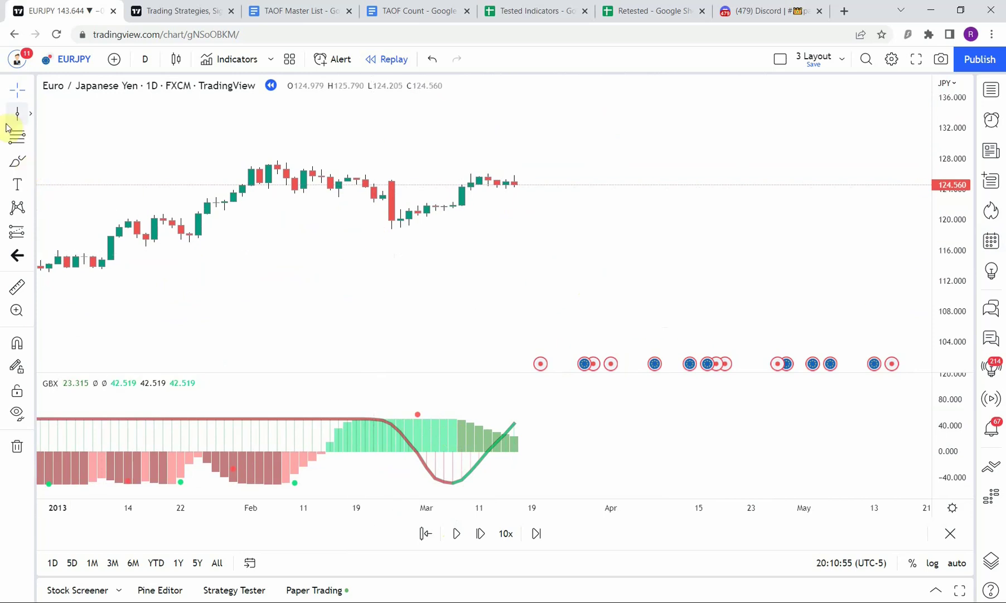
left_click(459, 320)
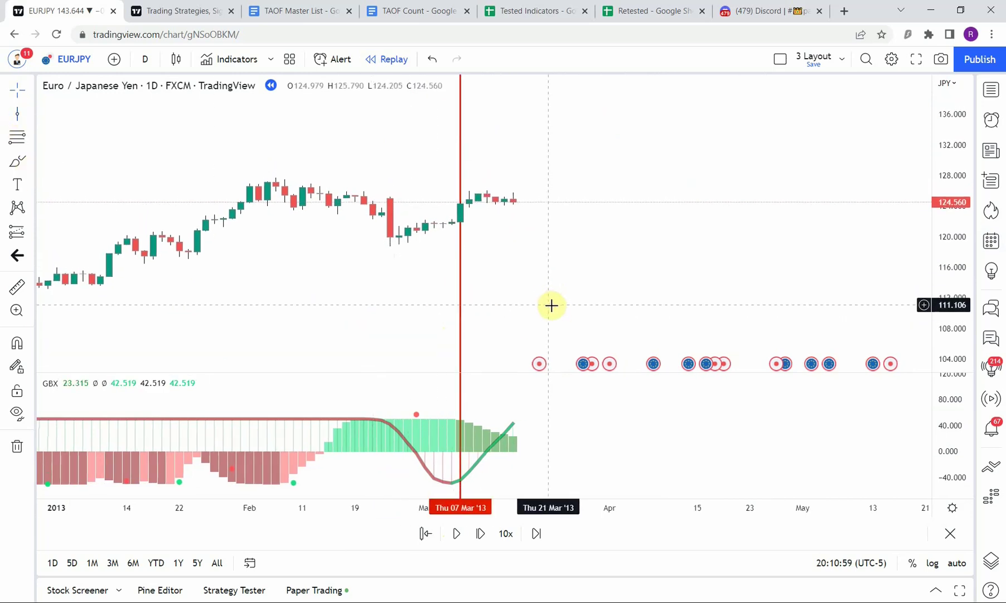
- Measure the upward price move from the close of the marked 7 March 2013 candle
scroll(560, 316, "down", 3)
scroll(546, 304, "up", 5)
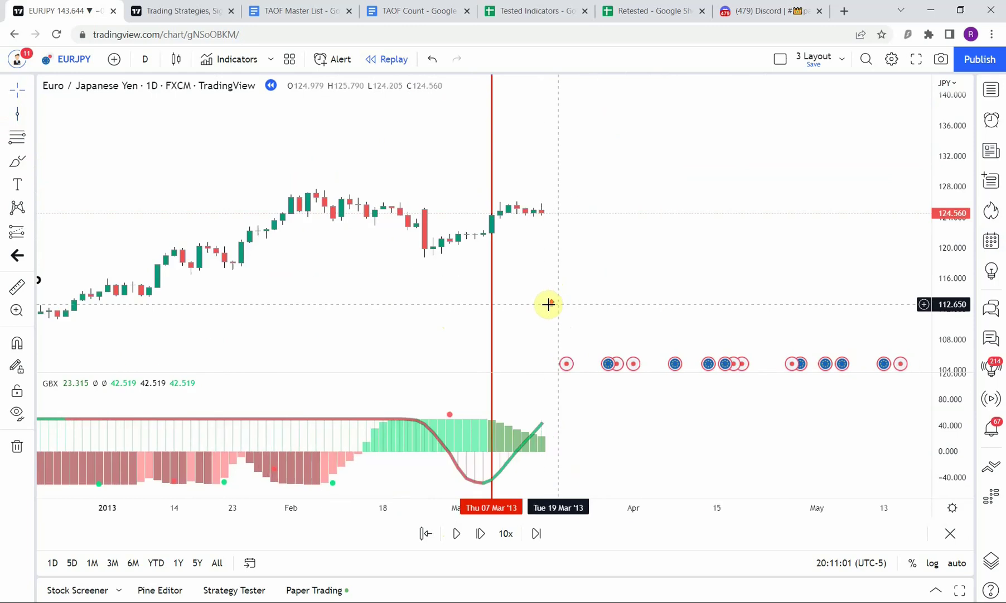
left_click_drag(962, 254, 961, 245)
scroll(534, 299, "up", 2)
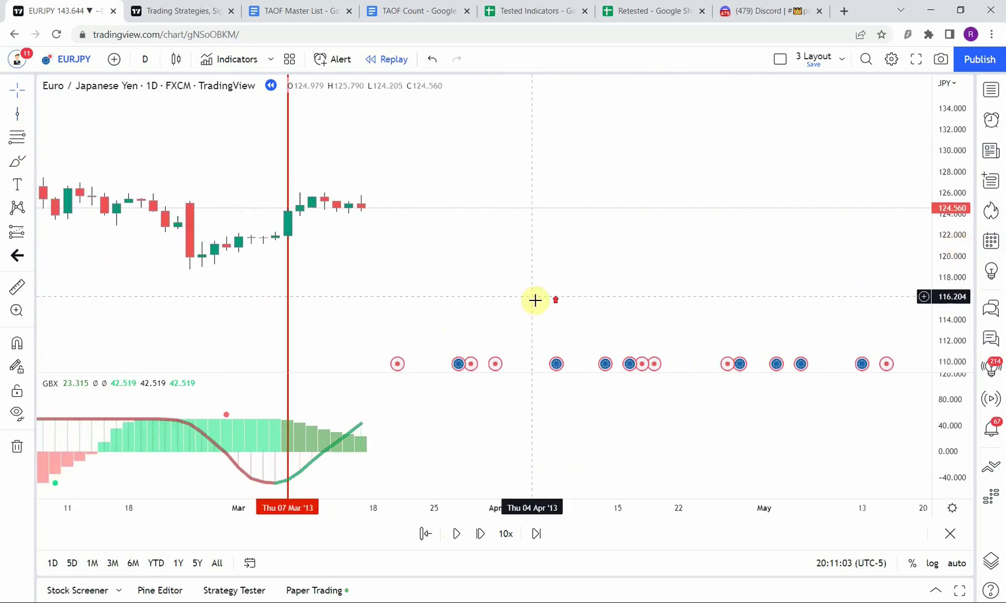
left_click_drag(540, 293, 691, 290)
left_click_drag(313, 297, 328, 307)
left_click(16, 286)
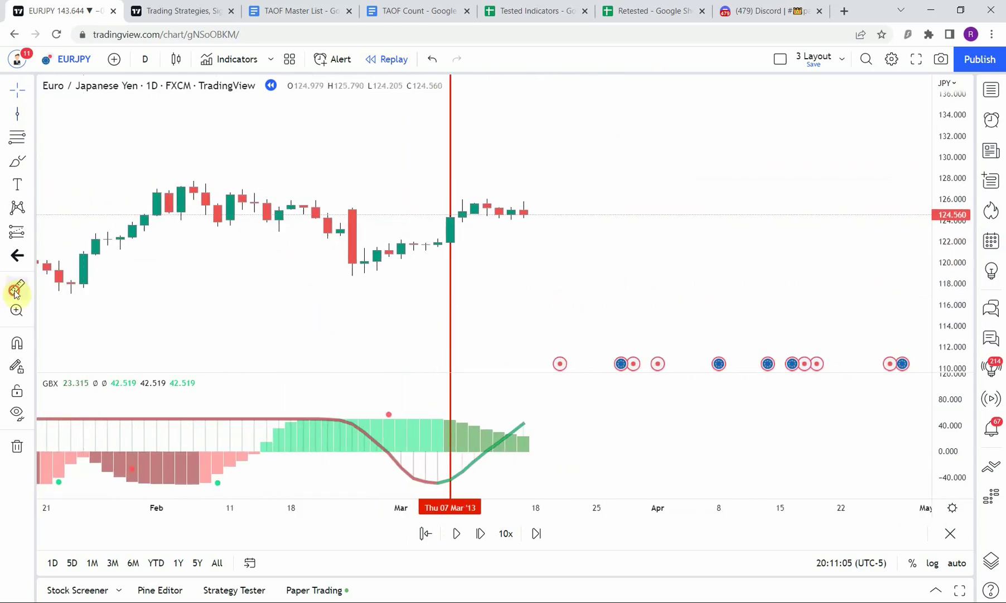
left_click(427, 216)
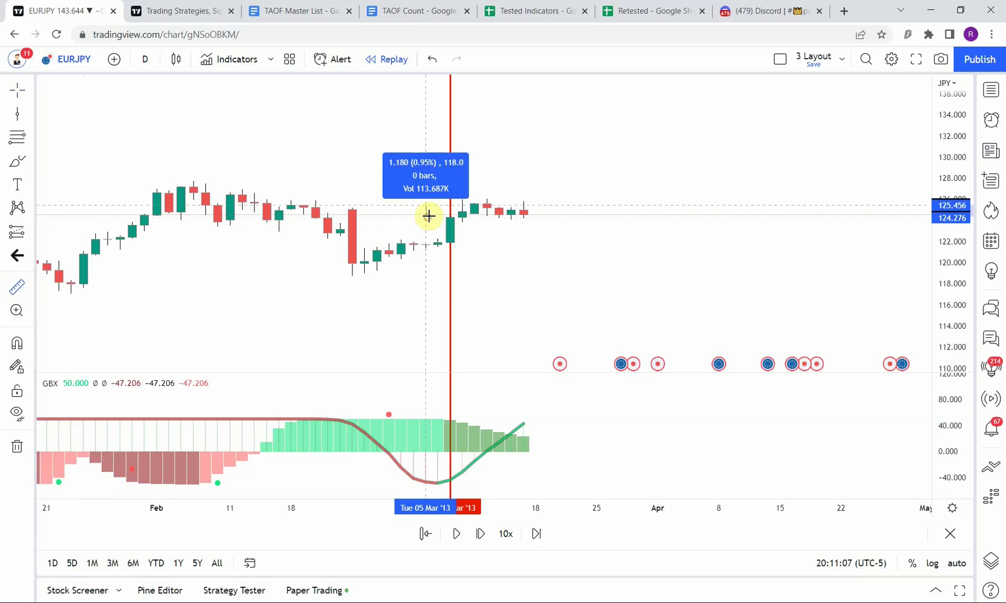
left_click(431, 198)
left_click(475, 272)
left_click_drag(483, 283, 485, 286)
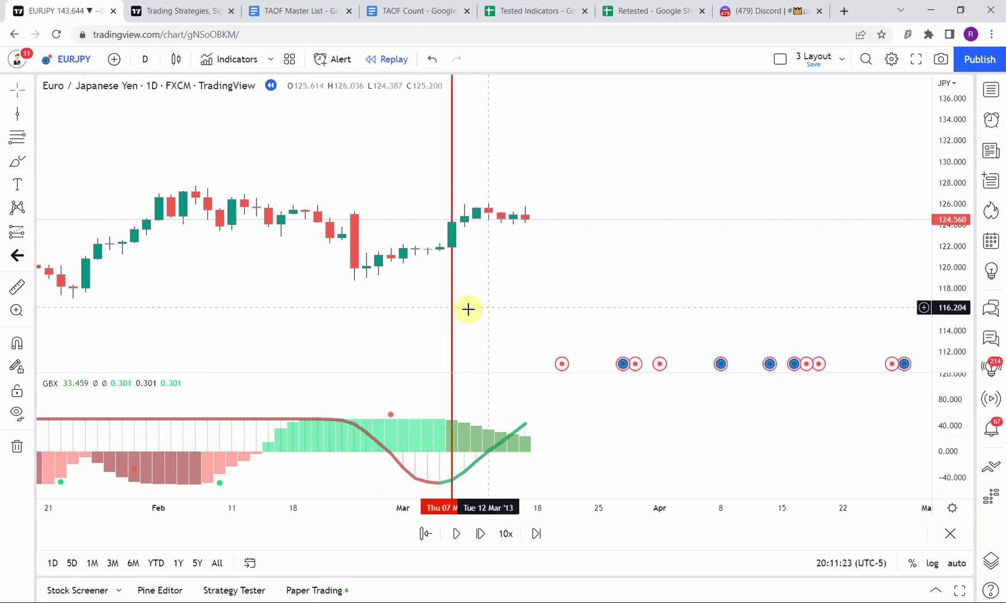
- Recolor the vertical line on 7 March 2013 bright green
left_click_drag(485, 309, 464, 303)
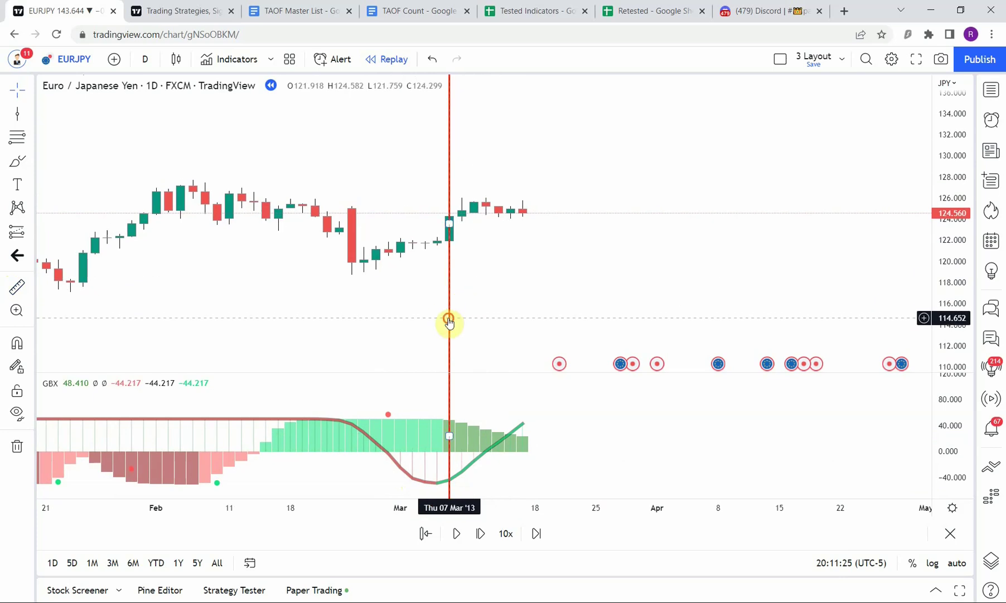
left_click(449, 321)
left_click(464, 176)
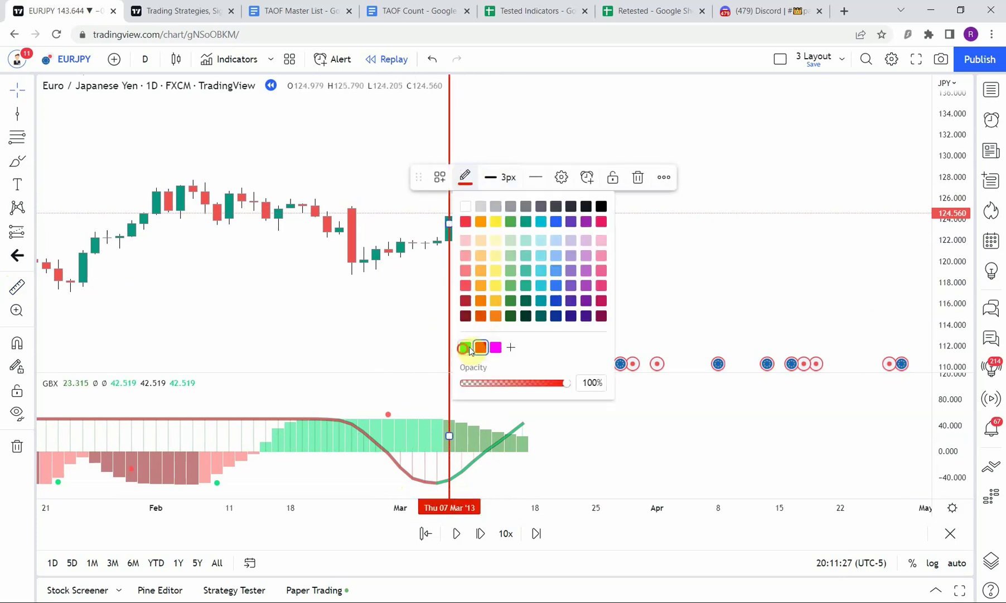
left_click(470, 348)
left_click_drag(494, 277, 479, 286)
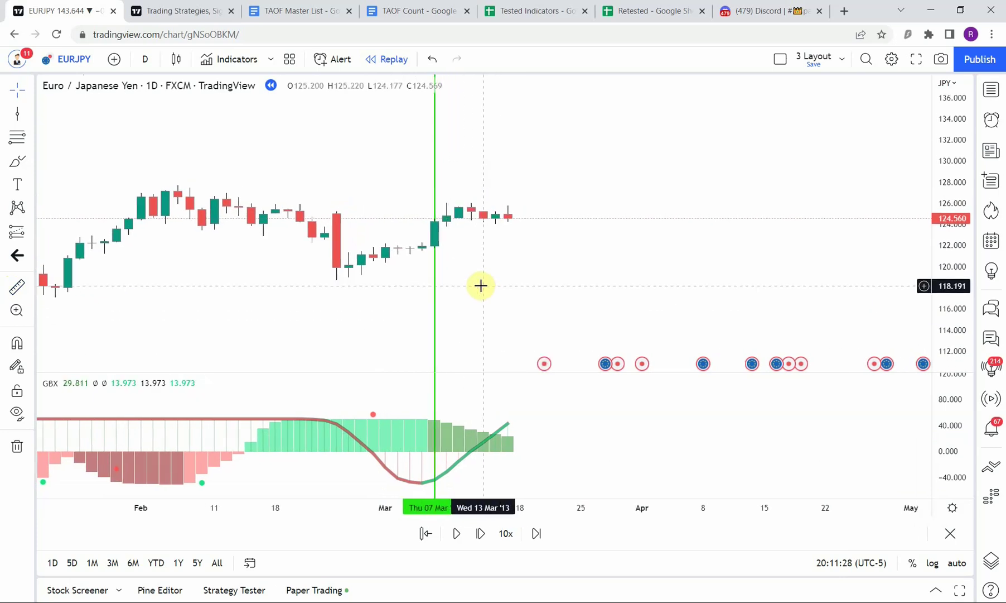
- Advance the replay to 26 March 2013 and mark the 19 March 2013 candle with a vertical line
left_click(455, 534)
left_click(14, 113)
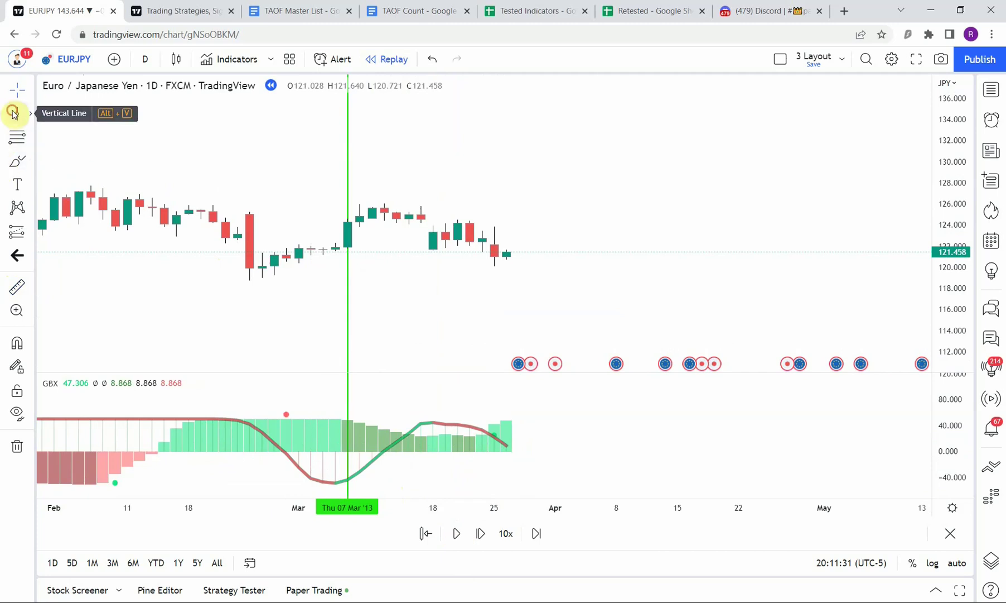
left_click(444, 258)
left_click(405, 270)
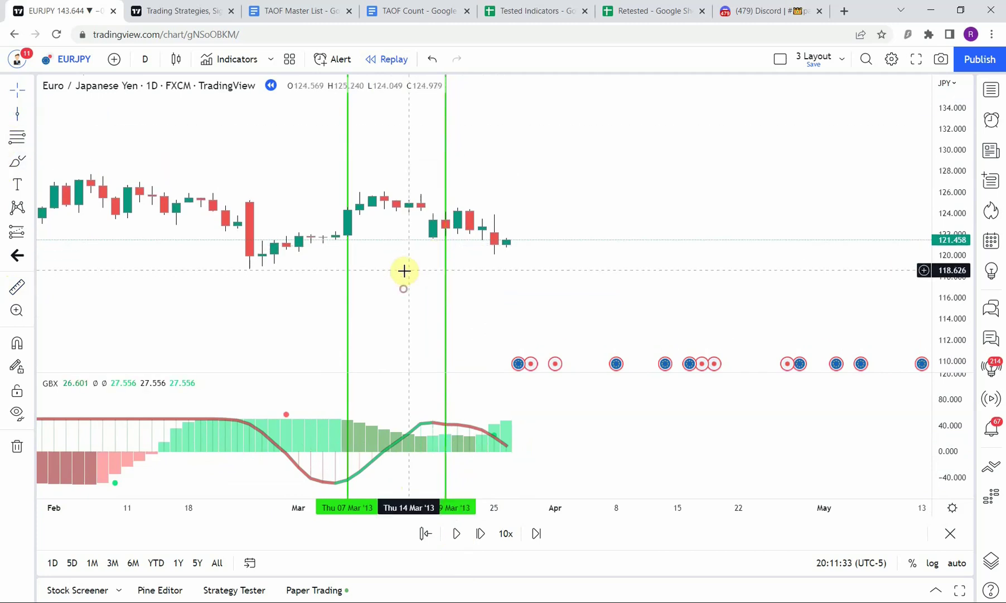
- Measure the downward price move from the close of the 19 March 2013 candle
left_click(12, 289)
left_click(433, 228)
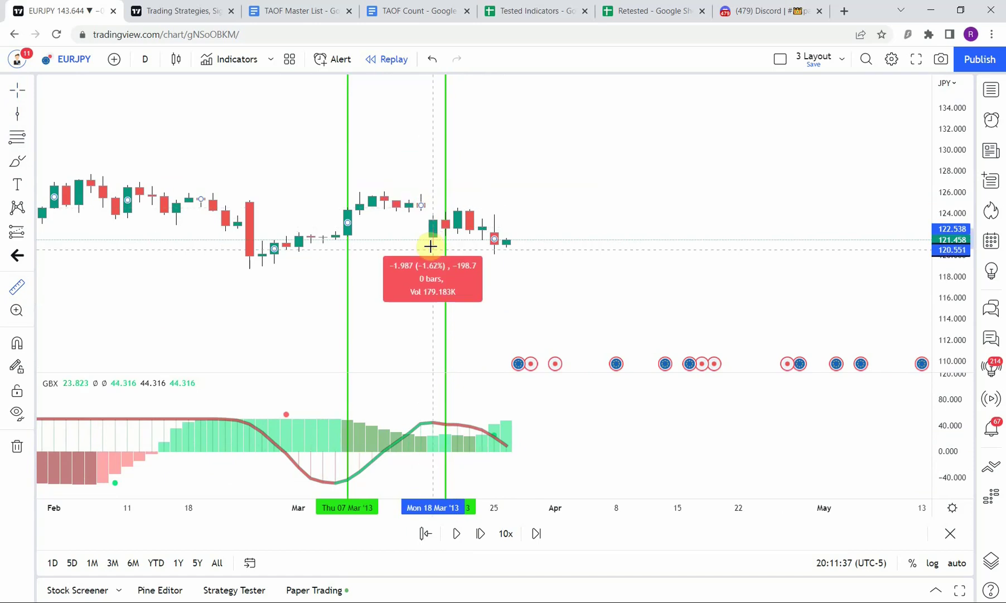
scroll(270, 292, "down", 6)
scroll(266, 295, "up", 3)
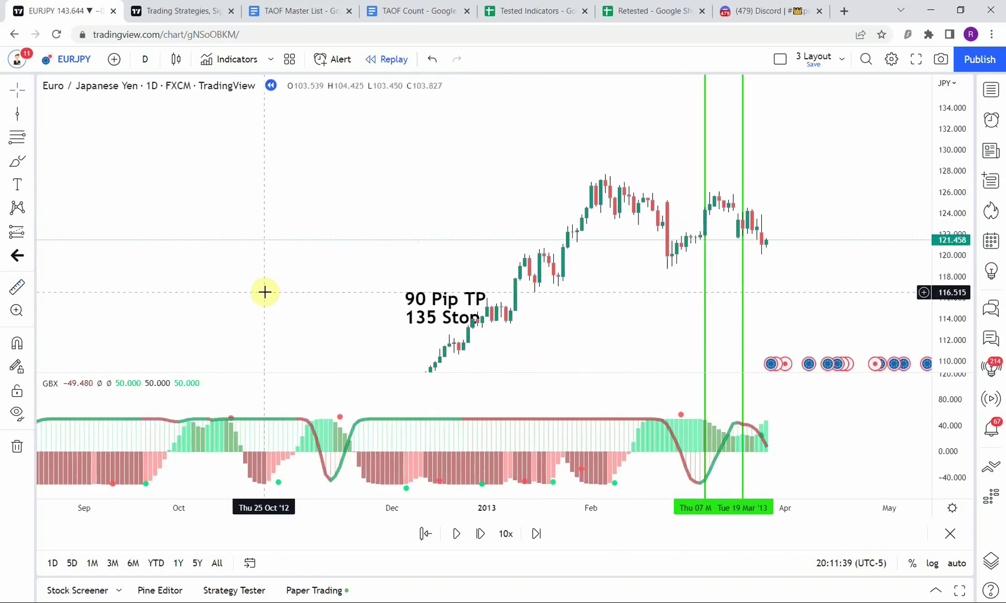
scroll(264, 294, "up", 3)
scroll(491, 296, "left", 2)
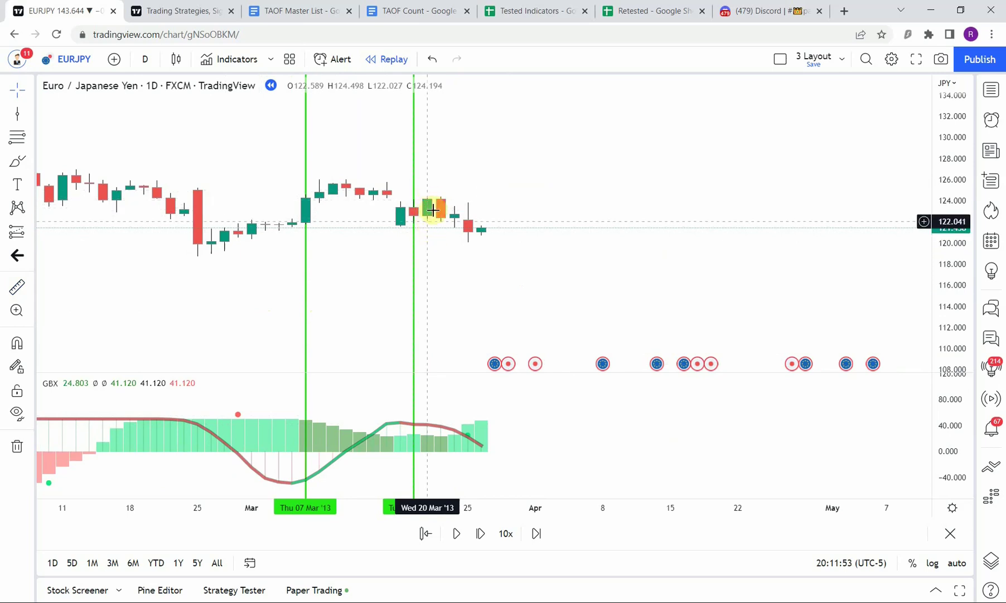
- Recolor the vertical line on 19 March 2013 red
left_click_drag(446, 251, 442, 238)
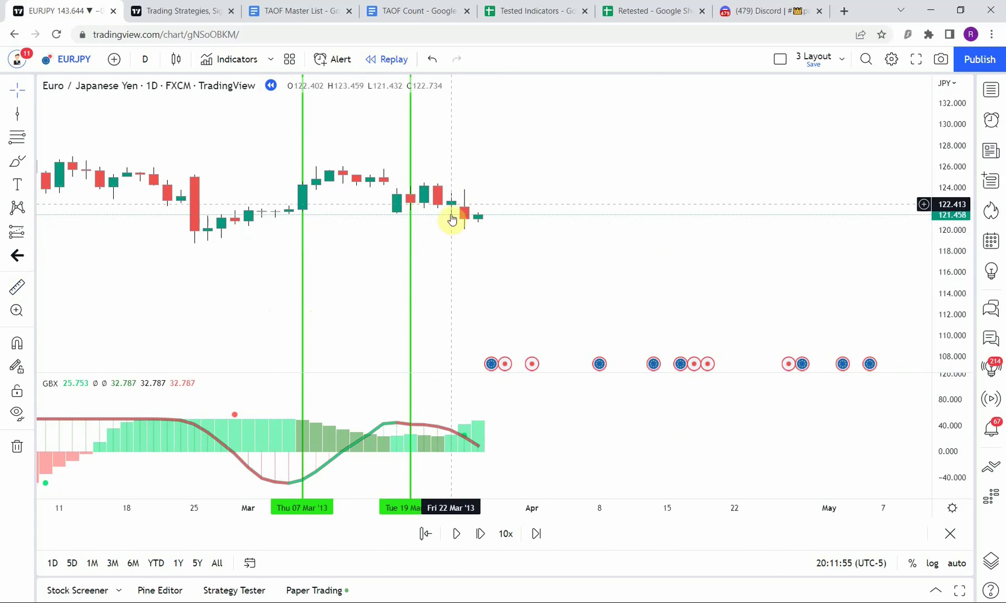
left_click(414, 294)
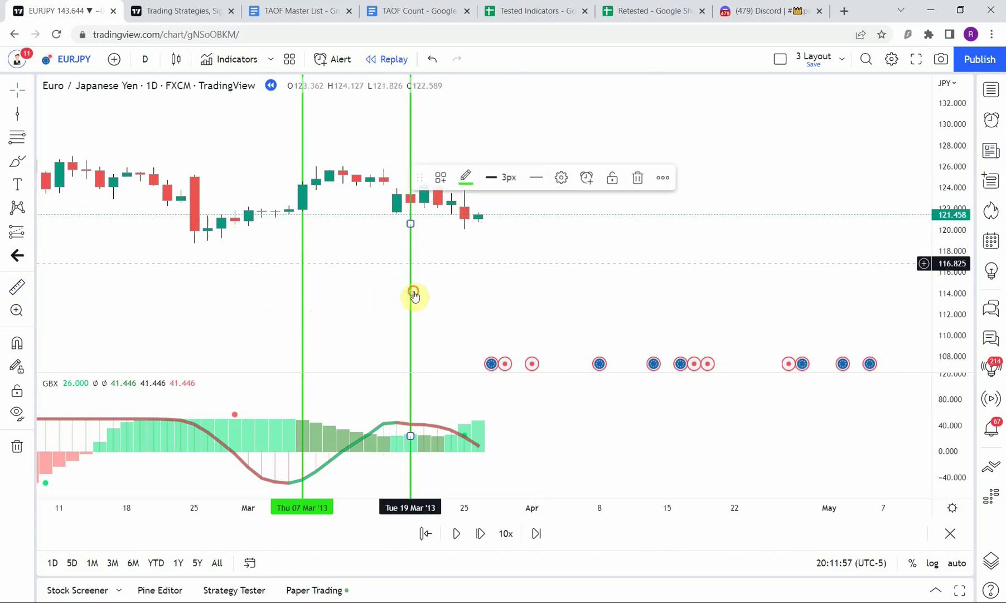
left_click(466, 177)
left_click(480, 348)
left_click_drag(448, 298, 438, 292)
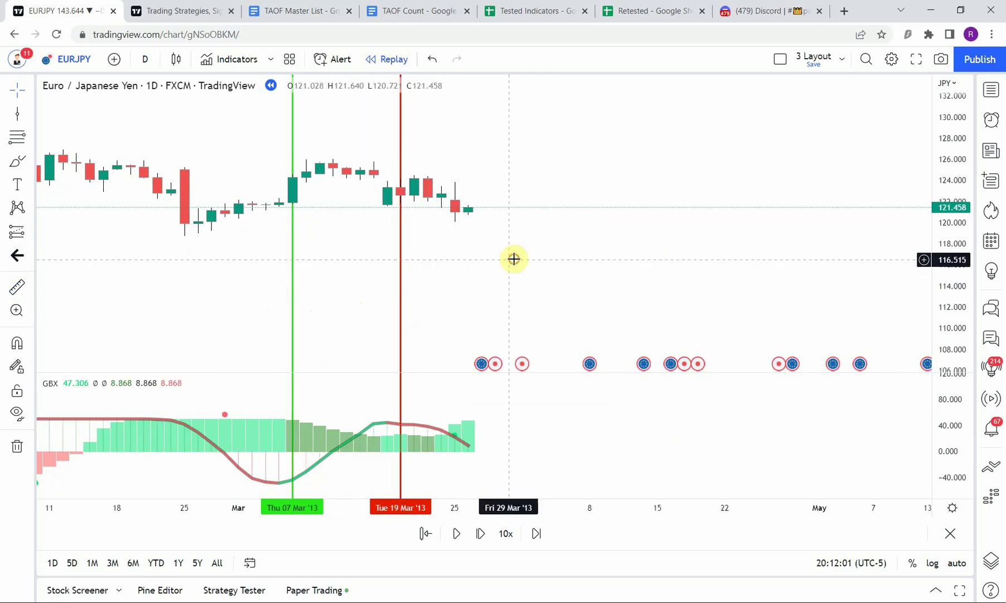
left_click_drag(515, 265, 518, 280)
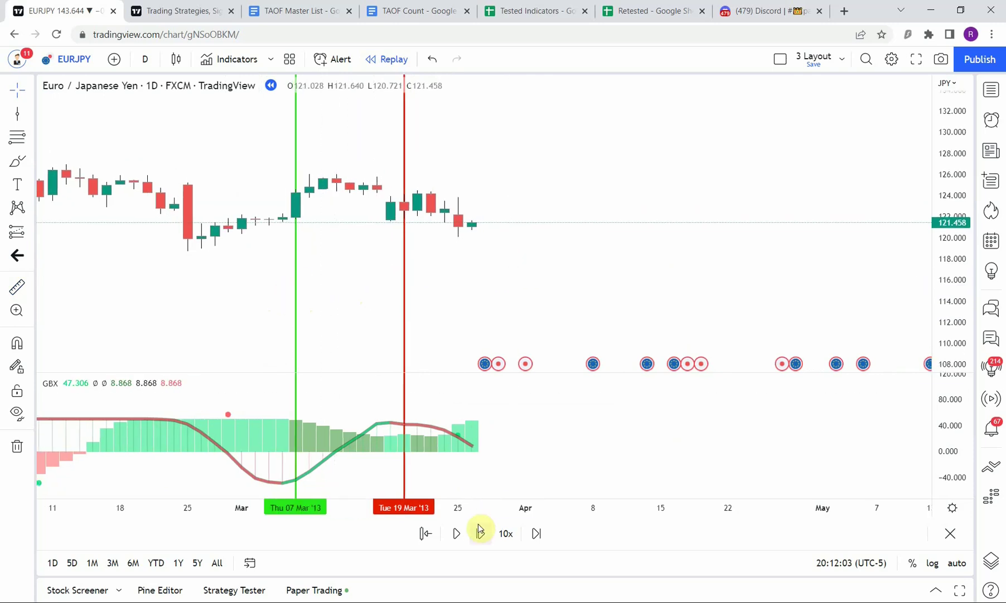
- Advance the replay to 4 April 2013 and mark that day's candle with a vertical line
left_click(457, 535)
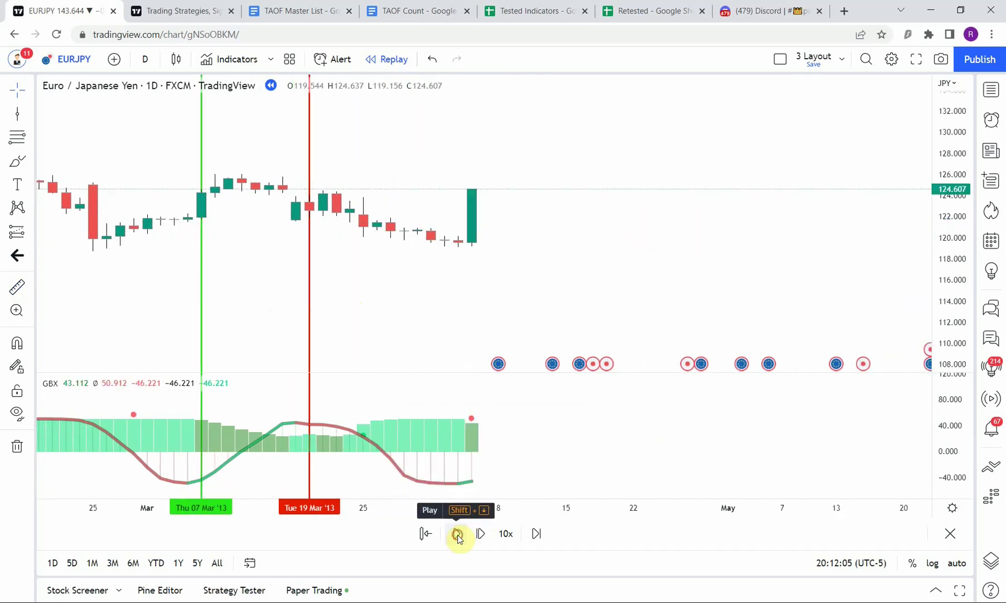
left_click_drag(420, 235, 418, 223)
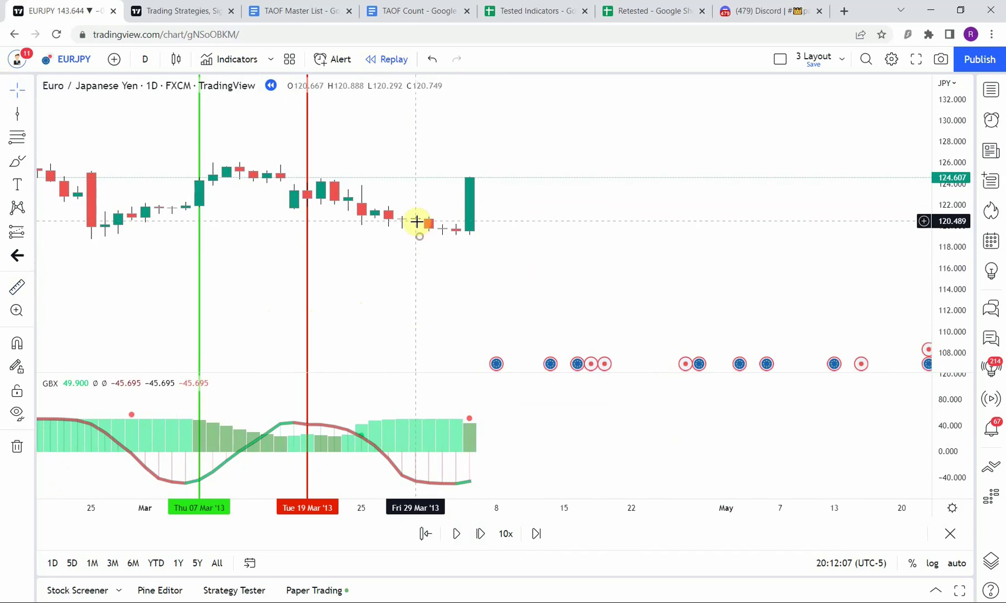
left_click(16, 109)
left_click(471, 267)
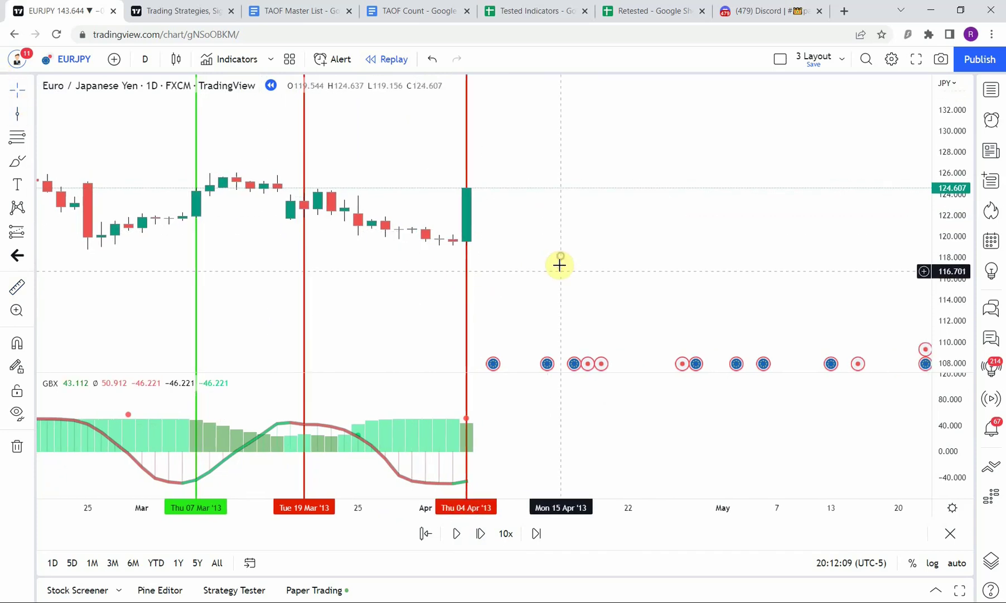
left_click(468, 316)
left_click(465, 175)
left_click(402, 302)
- Step the replay forward bar by bar to 12 April 2013 to see the price action following the 4 April line
left_click(456, 533)
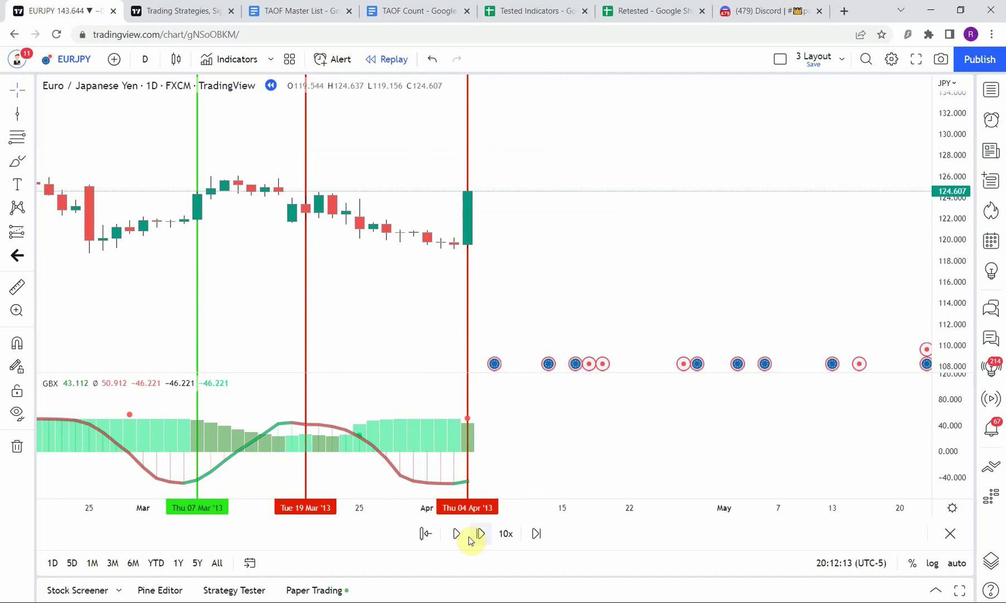
left_click(480, 536)
left_click(481, 537)
left_click(481, 537)
left_click(480, 537)
left_click(481, 537)
left_click(481, 536)
left_click_drag(544, 270, 540, 345)
left_click_drag(461, 303, 481, 309)
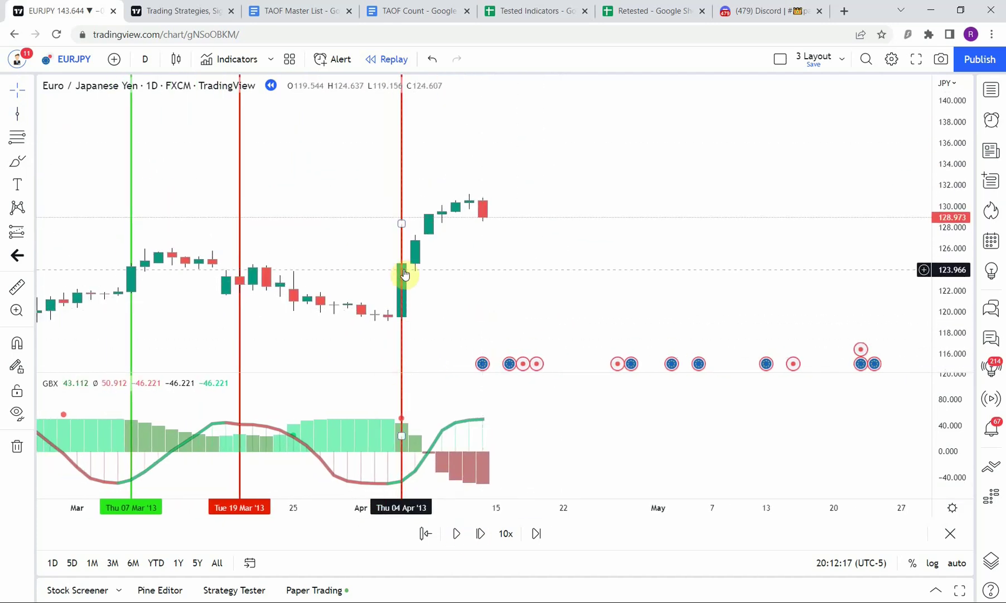
- Recolor the vertical line on 4 April 2013 green
left_click_drag(378, 319, 387, 308)
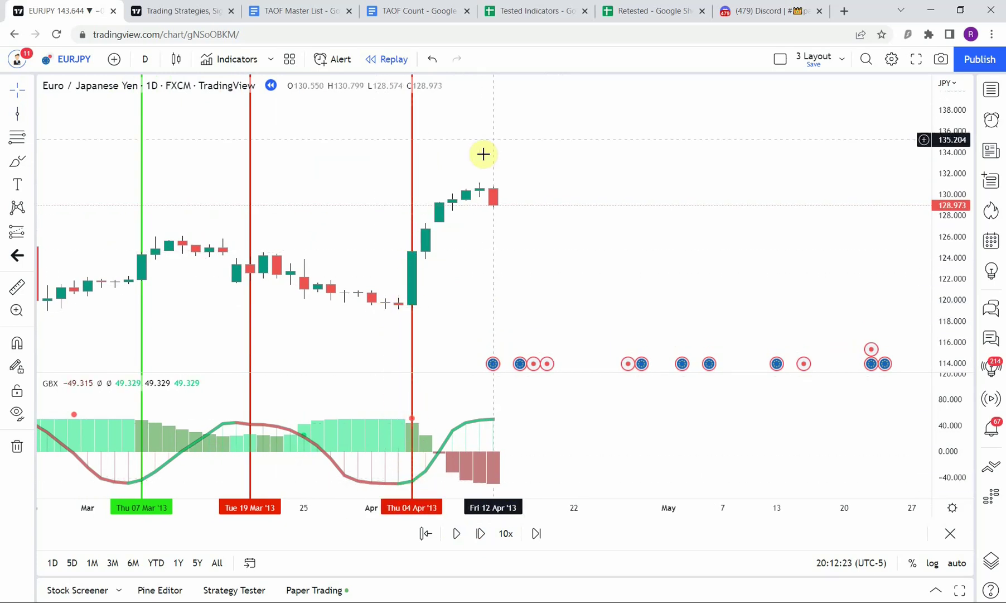
left_click(414, 339)
left_click(465, 177)
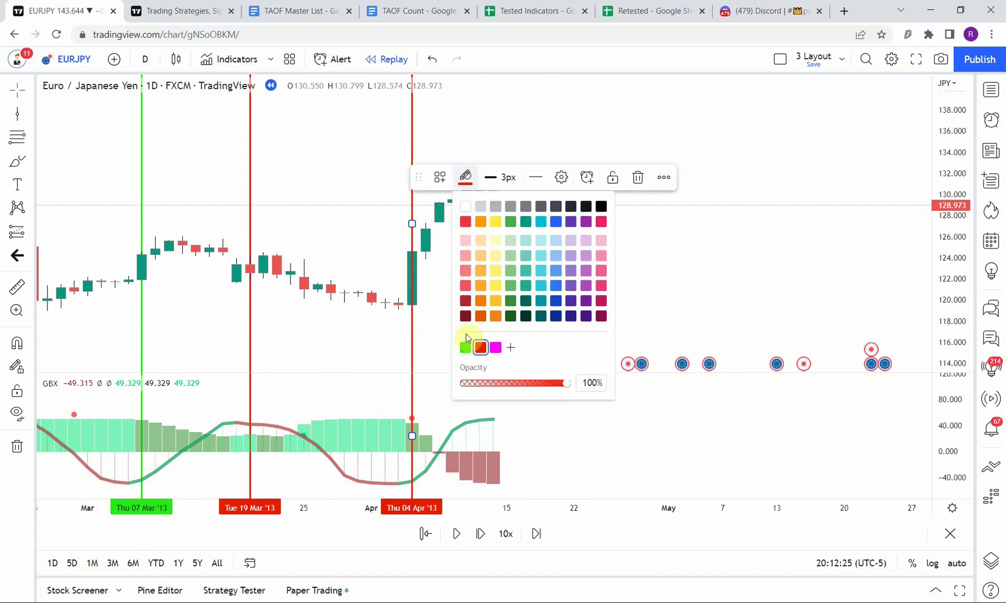
left_click(466, 350)
left_click_drag(478, 307, 482, 302)
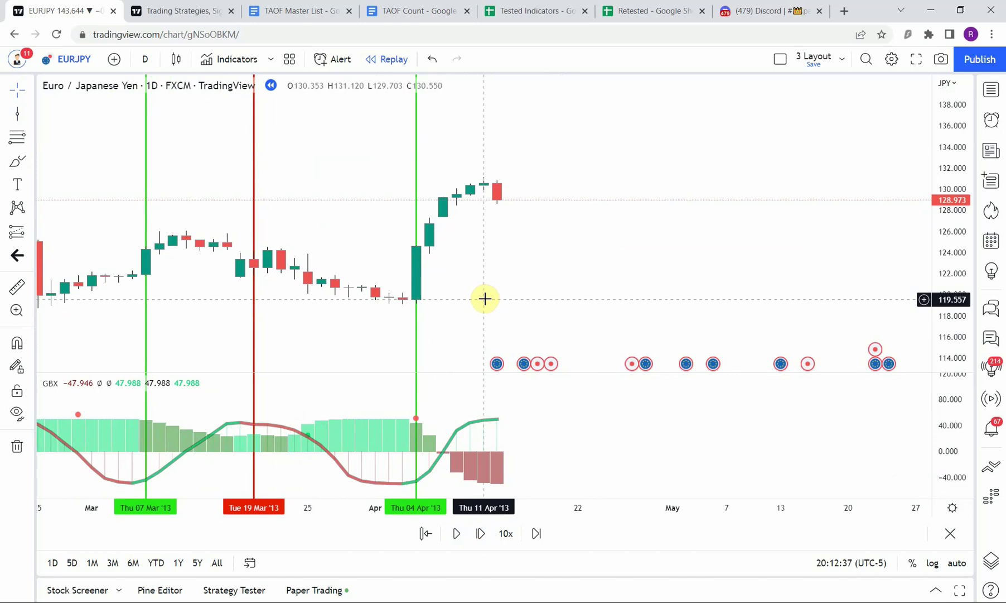
- Advance the replay to 24 May 2013 and mark the 14 May candle with a green vertical line
left_click(457, 532)
left_click(457, 533)
key("alt+v")
left_click_drag(412, 254, 449, 254)
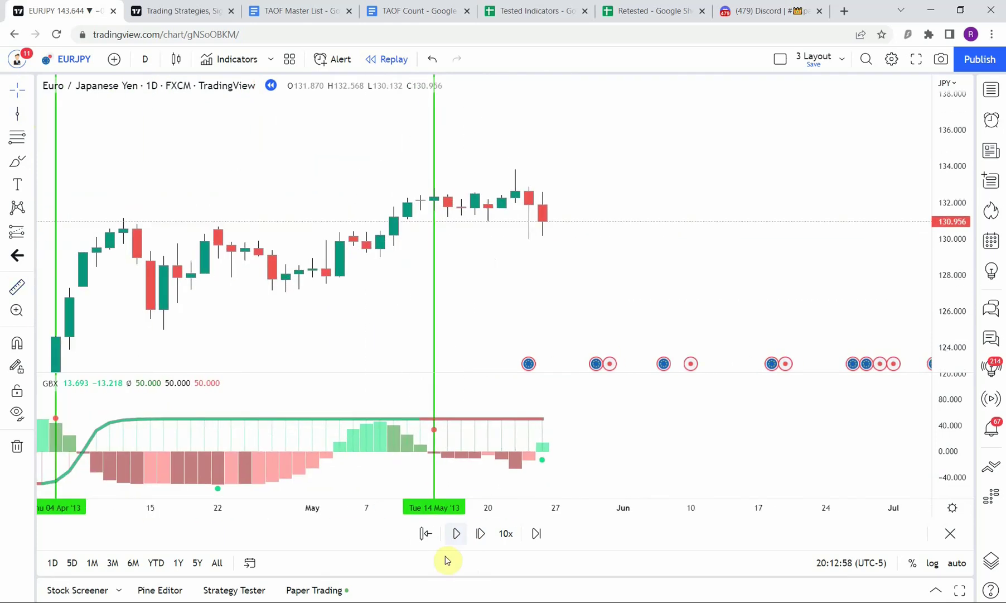
- Advance the replay to 7 June 2013 and mark the 28 May and 3 June candles with red vertical lines
left_click(457, 533)
left_click(456, 533)
key("alt+v")
left_click(465, 182)
left_click(466, 360)
key("alt+v")
scroll(883, 249, "down", 10)
scroll(882, 249, "up", 10)
left_click(416, 271)
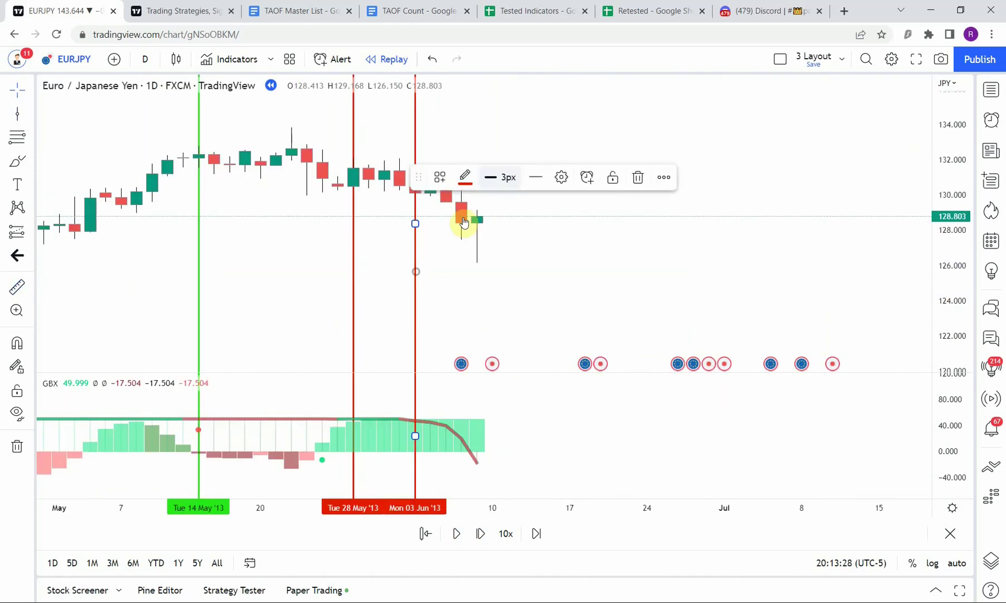
left_click(465, 176)
left_click(482, 360)
- Run the replay into late July 2013, marking 28 June and 11 July with green vertical lines and 10 July with a red one
left_click(457, 534)
left_click(456, 534)
key("alt+v")
left_click(456, 534)
- Continue the replay through August 2013, marking 29 July and 1 August with red vertical lines and 6 and 15 August with green ones
left_click(456, 533)
key("alt+v")
left_click(465, 177)
left_click(480, 347)
key("alt+v")
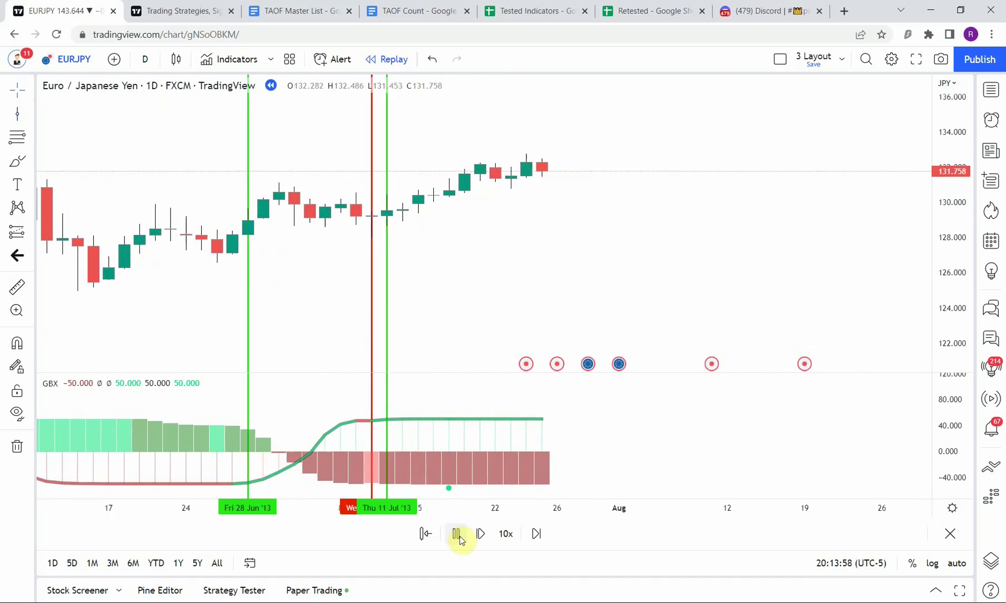
left_click(481, 347)
key("alt+v")
key("alt+v")
left_click(466, 177)
left_click(465, 347)
- Advance the replay to 14 October 2013, marking 28 August with a red vertical line and 2 September and 2 October with green ones
left_click(456, 534)
key("alt+v")
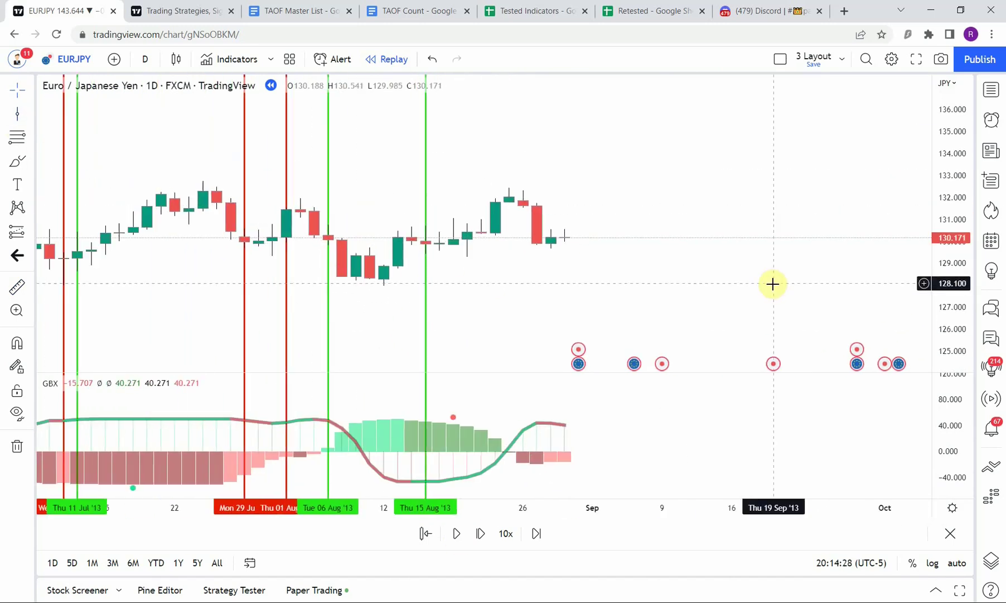
key("alt+v")
left_click(465, 177)
left_click(480, 347)
key("alt+v")
left_click(465, 177)
left_click(466, 349)
- Continue the replay past mid-November 2013 and mark 14 November with a green vertical line
left_click(456, 533)
key("alt+v")
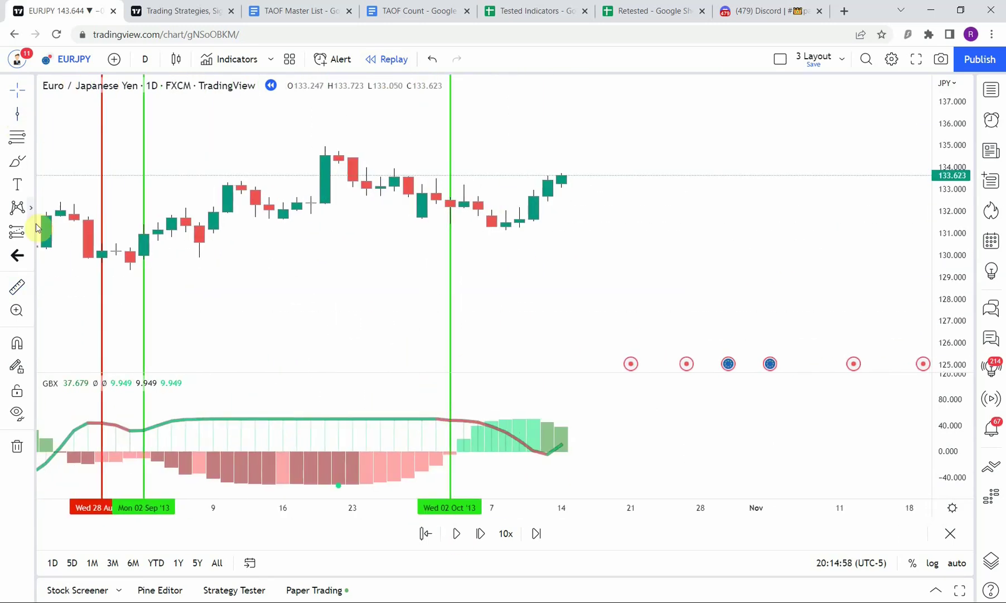
scroll(655, 359, "down", 10)
scroll(654, 360, "up", 10)
left_click(457, 533)
key("alt+v")
left_click(369, 216, "shift")
left_click(384, 191)
- Advance the replay into early January 2014 and mark 23 December 2013 with a red vertical line
left_click(456, 533)
key("alt+v")
left_click(456, 534)
left_click(457, 534)
left_click_drag(391, 186, 395, 315)
key("alt+v")
left_click(466, 177)
left_click(481, 347)
left_click_drag(479, 346, 498, 391)
left_click_drag(499, 319, 507, 339)
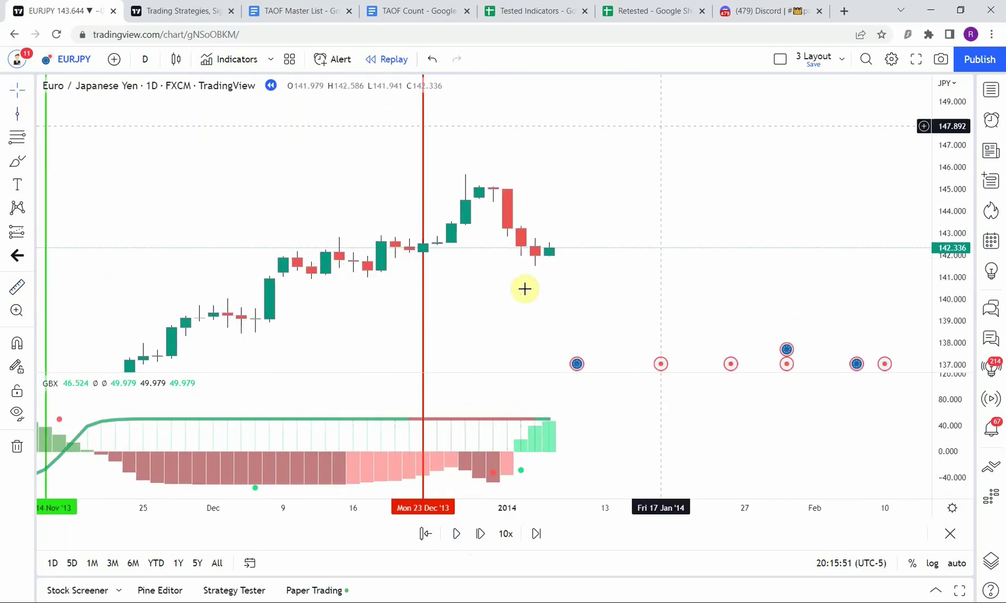
- Switch to the Discord server and browse its channel list and the recent trade posts in patreon-only-channel
left_click(759, 13)
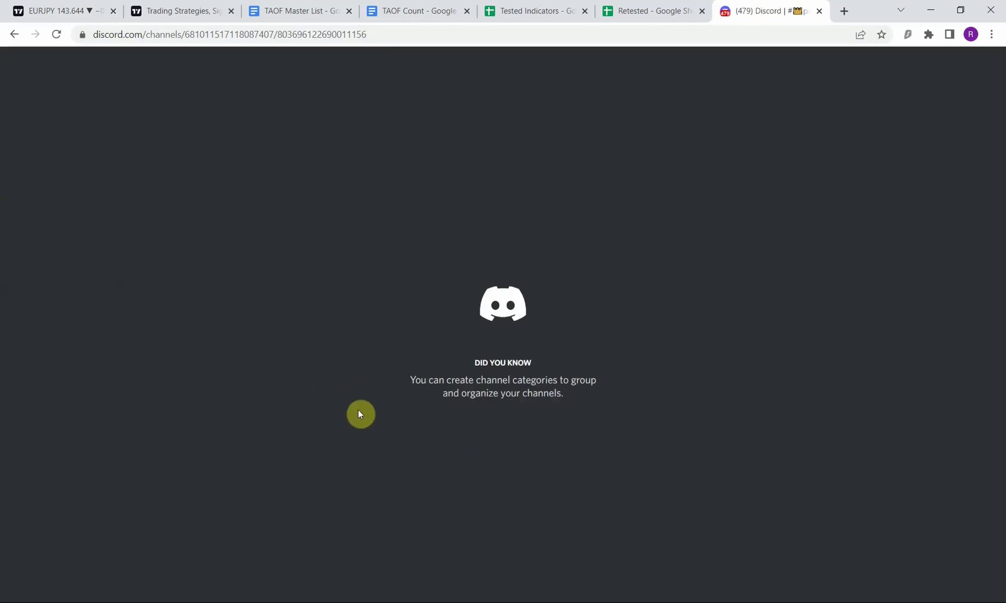
scroll(356, 405, "down", 10)
scroll(340, 404, "down", 20)
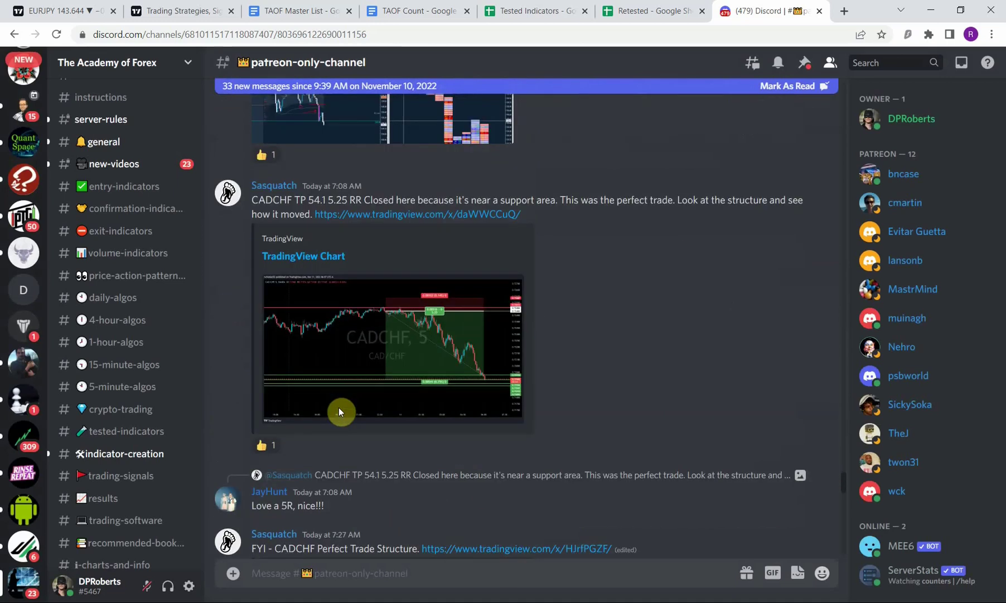
scroll(339, 411, "up", 2)
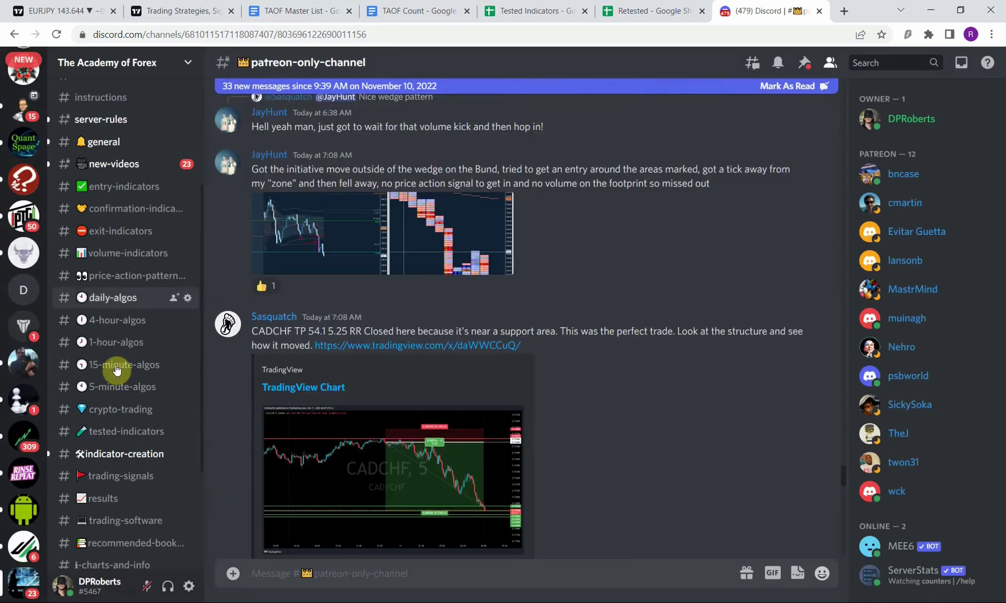
scroll(101, 406, "down", 3)
scroll(101, 405, "up", 3)
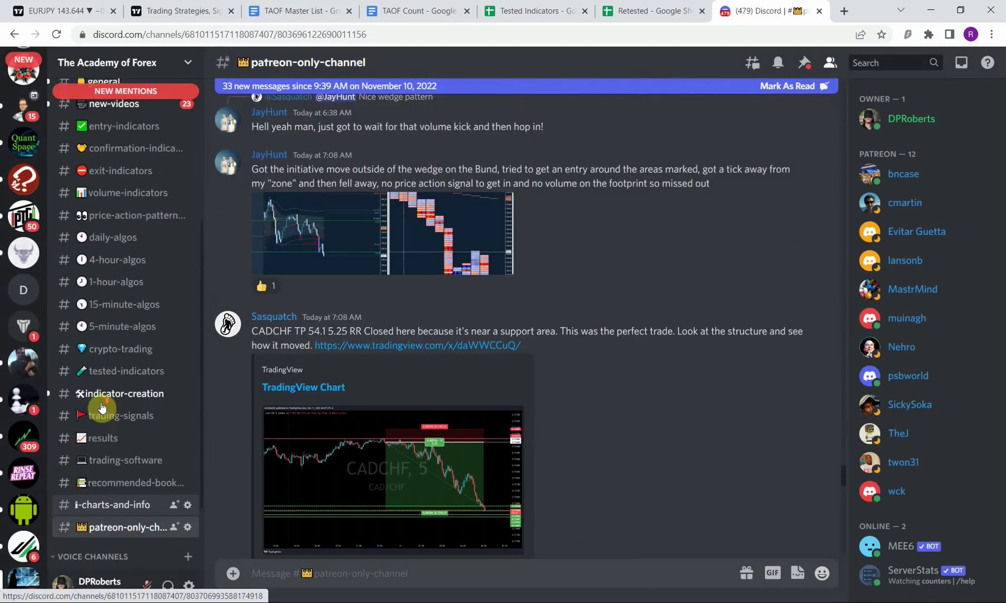
scroll(639, 413, "down", 1)
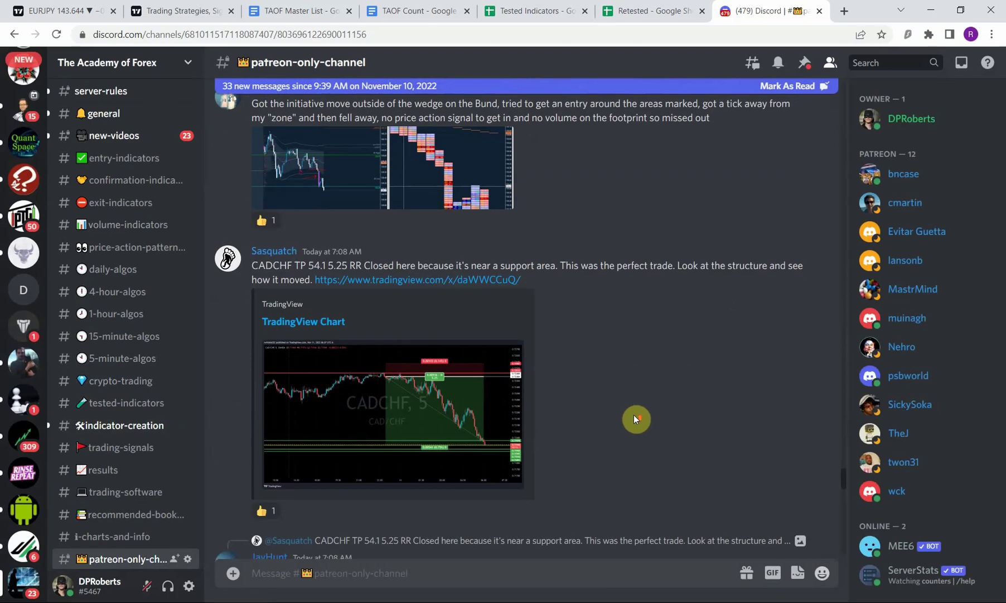
scroll(634, 418, "up", 1)
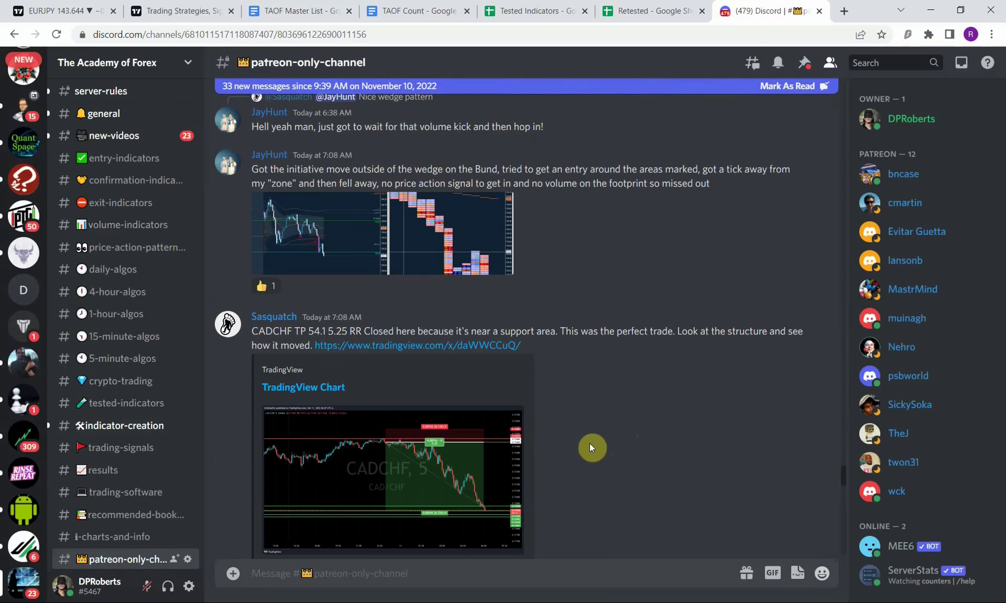
- Examine the enlarged footprint chart image attached to the Bund wedge message, and close it
left_click(381, 265)
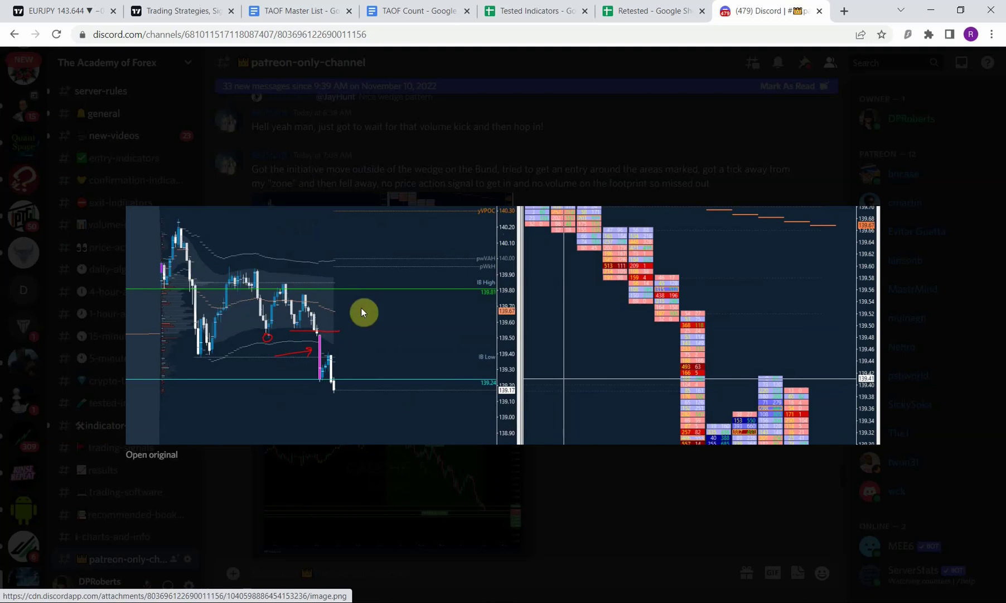
left_click(378, 167)
left_click_drag(255, 166, 683, 180)
left_click(648, 237)
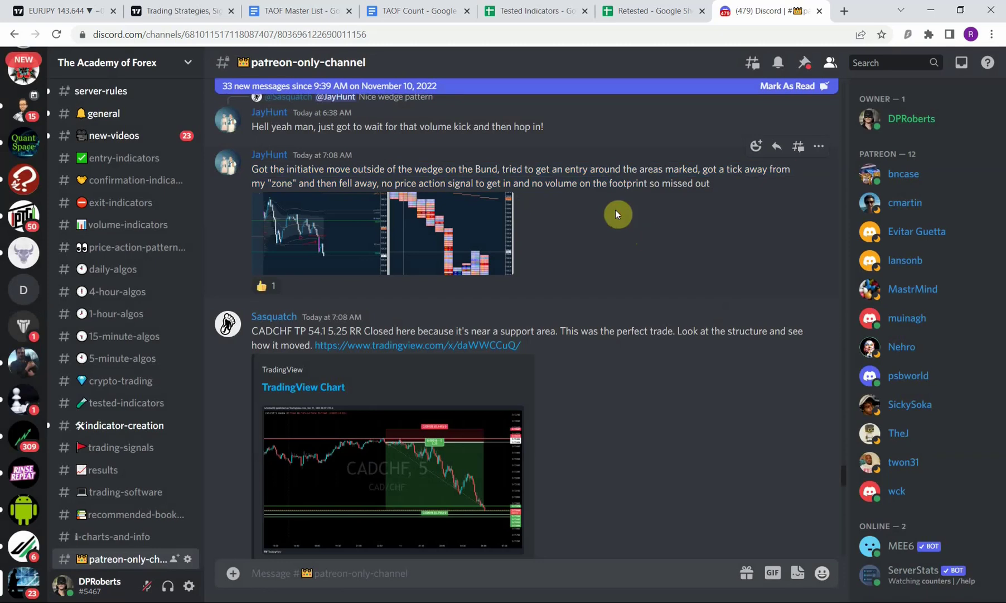
left_click(341, 272)
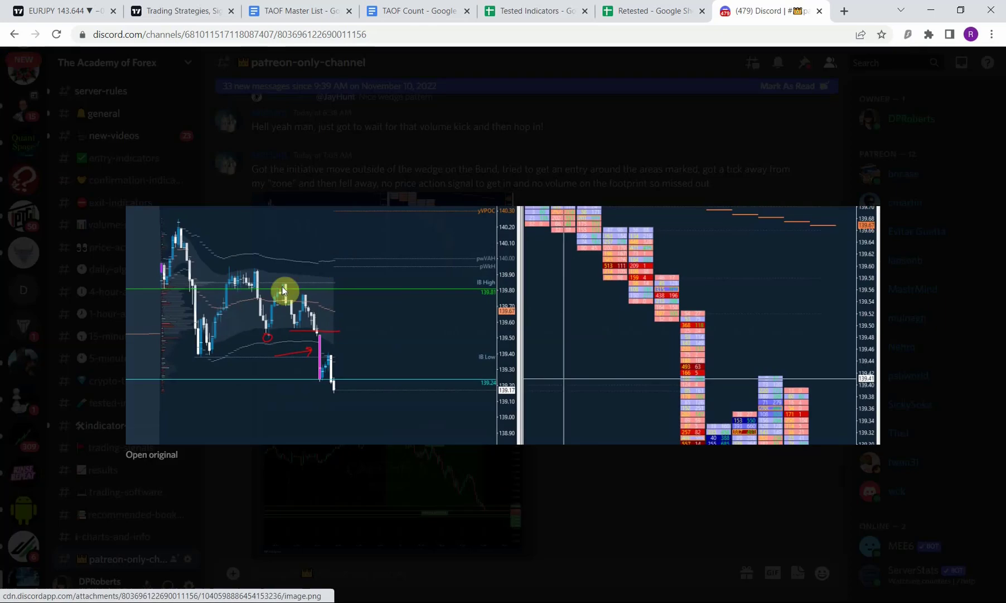
left_click(429, 183)
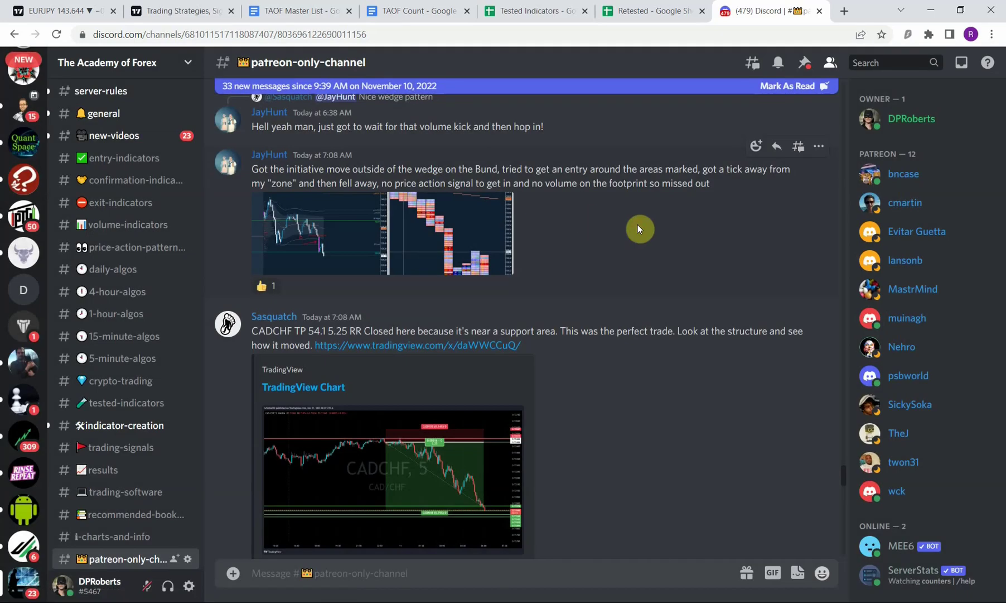
- View the enlarged CADCHF take-profit chart and the CADCHF Perfect Trade Structure chart, closing each one
scroll(592, 334, "down", 3)
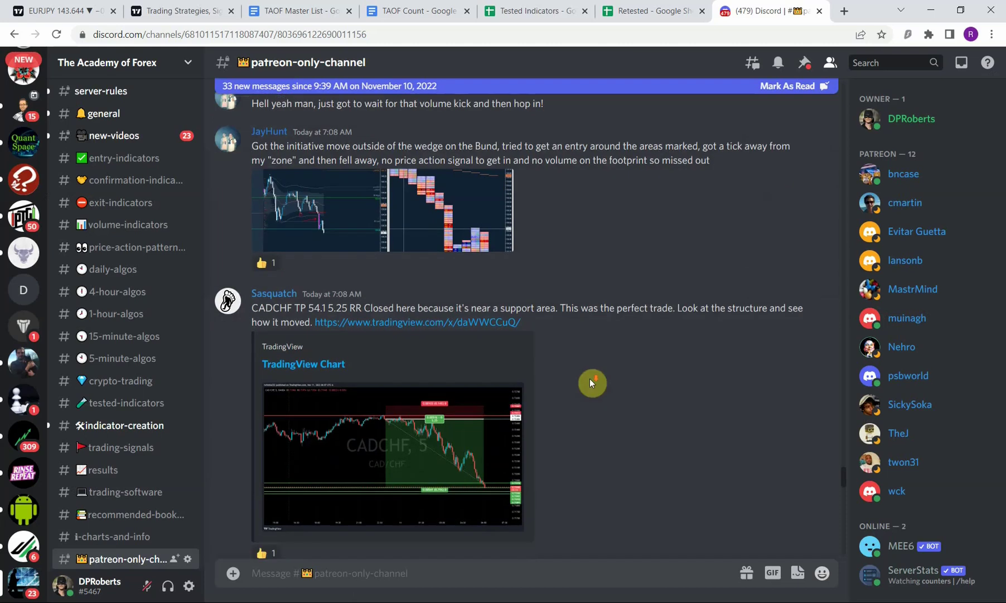
left_click(357, 313)
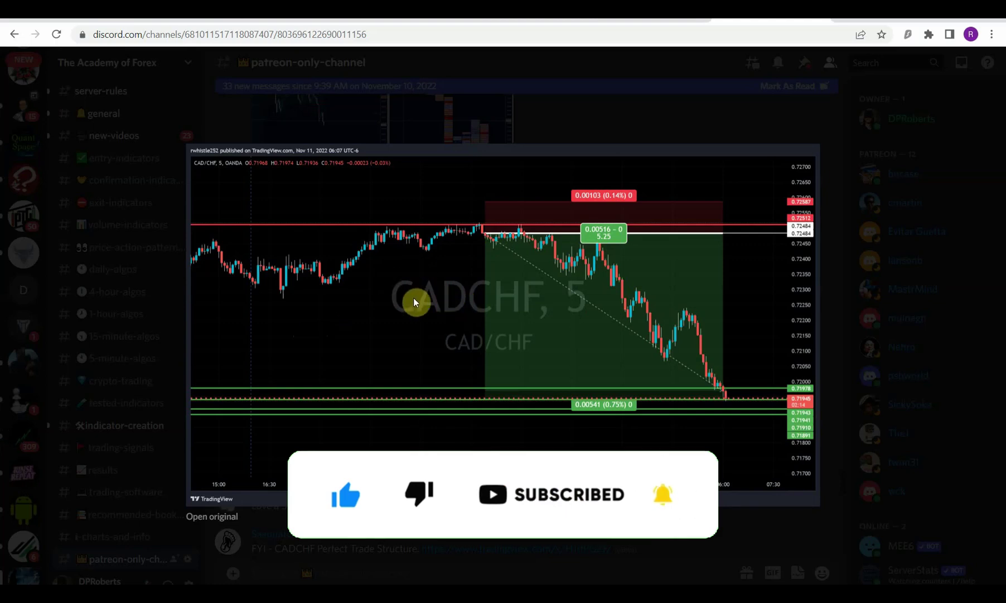
left_click(600, 112)
scroll(522, 302, "down", 6)
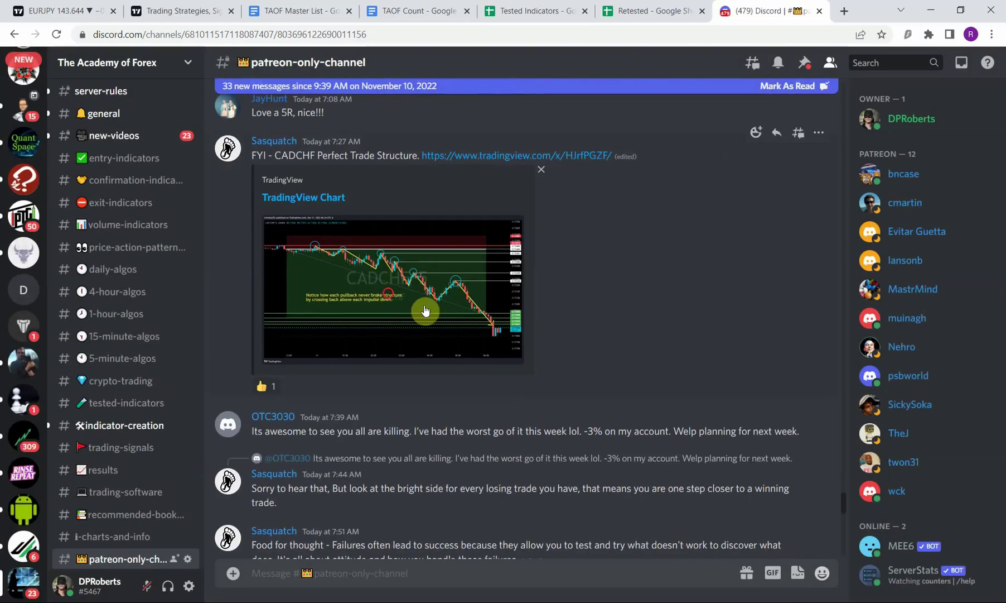
left_click(426, 311)
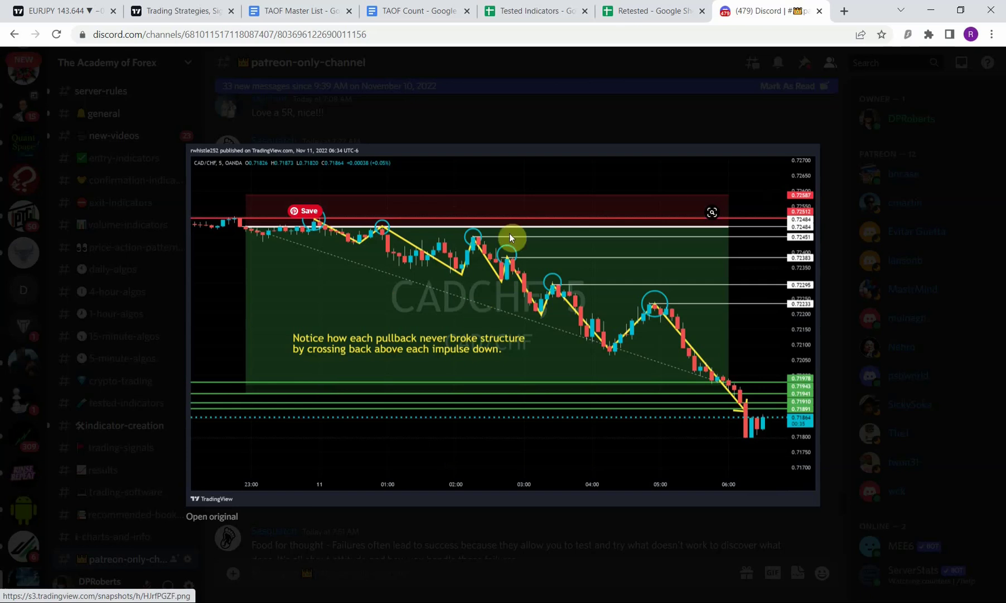
left_click(553, 142)
- View the stopped-out EURUSD trade chart and reopen the CADCHF Perfect Trade Structure chart, closing each one
scroll(474, 223, "down", 12)
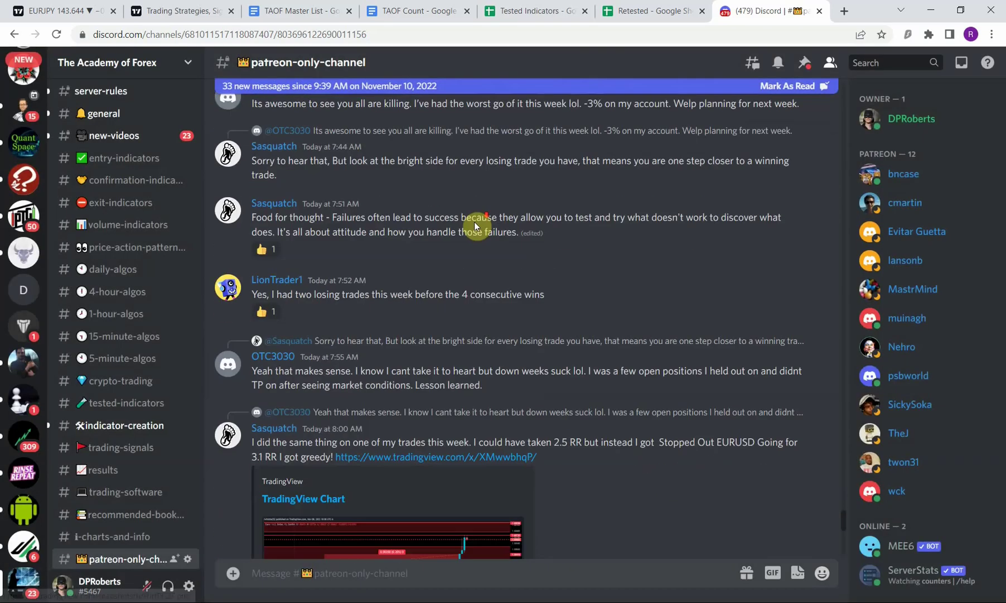
left_click(375, 268)
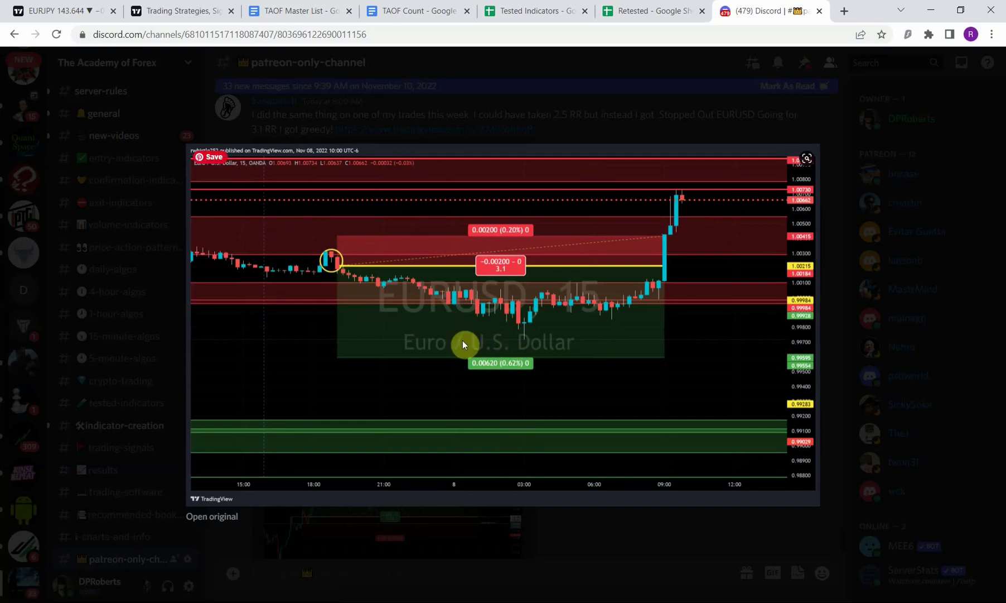
left_click(530, 126)
scroll(466, 320, "up", 5)
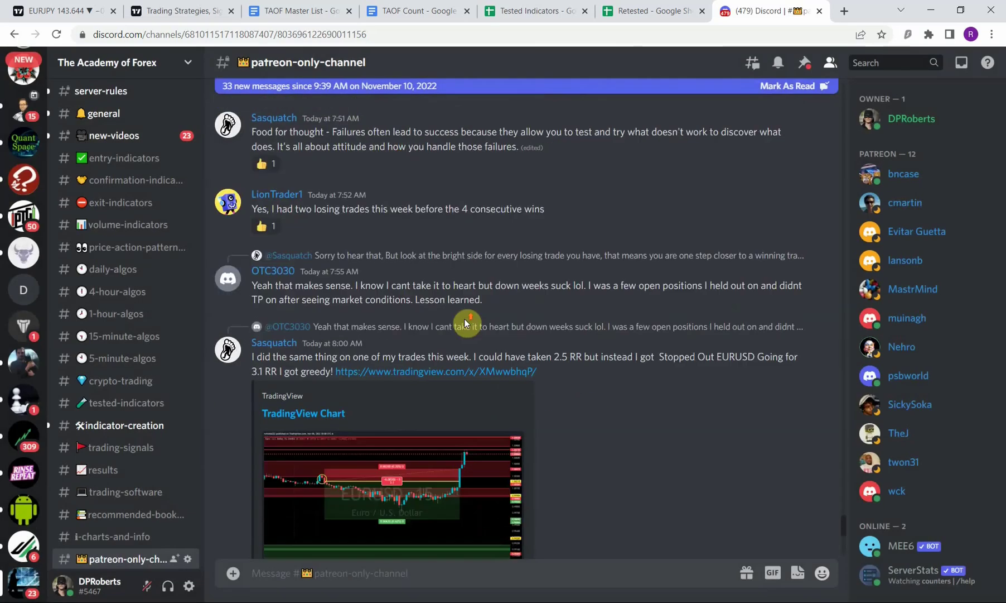
scroll(465, 319, "up", 5)
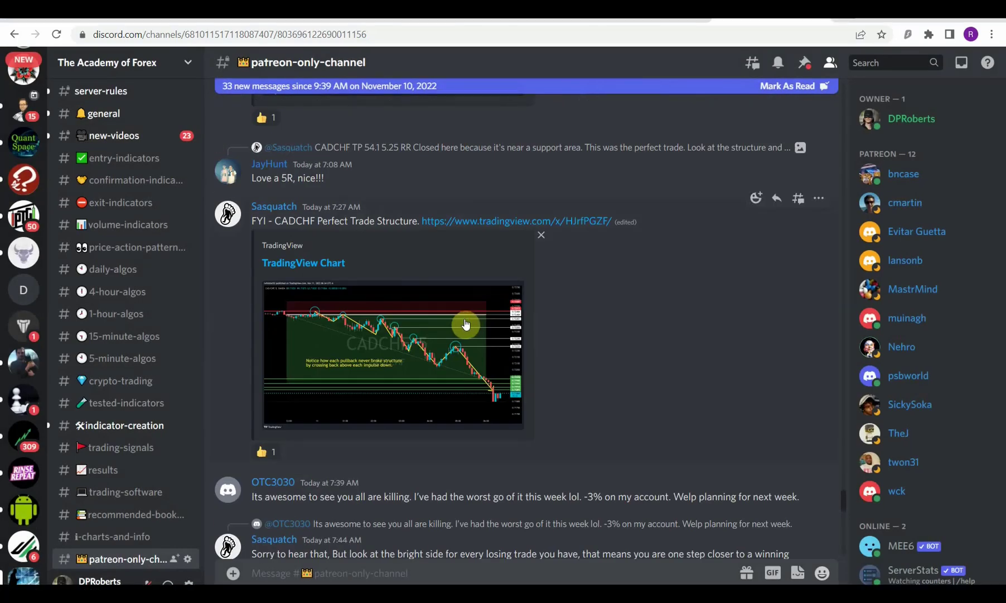
left_click(407, 338)
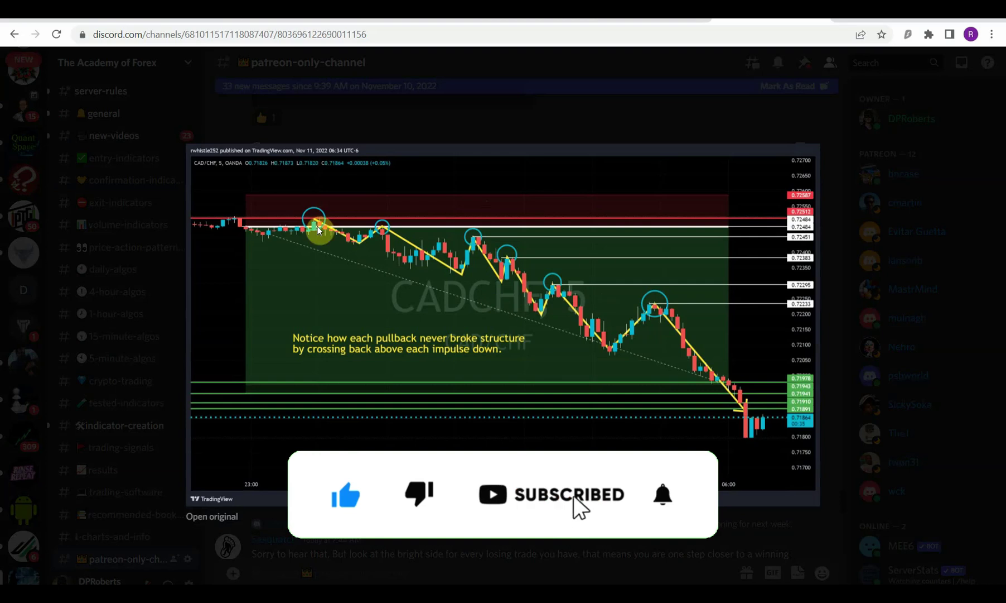
left_click(518, 148)
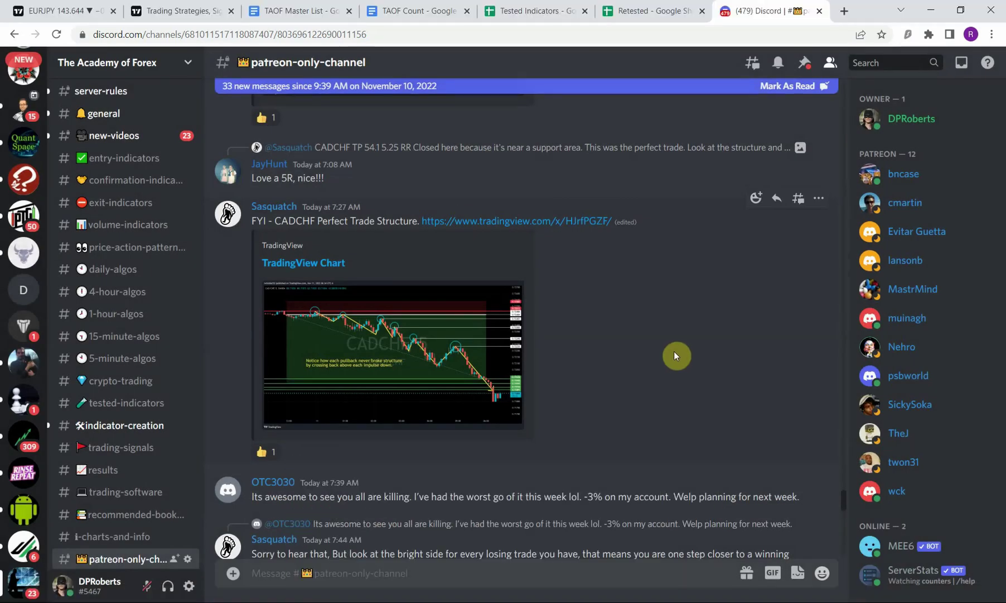
- Read through the remaining channel posts down to the EURJPY take-profit trade and return to the CADCHF take-profit post
scroll(664, 347, "down", 4)
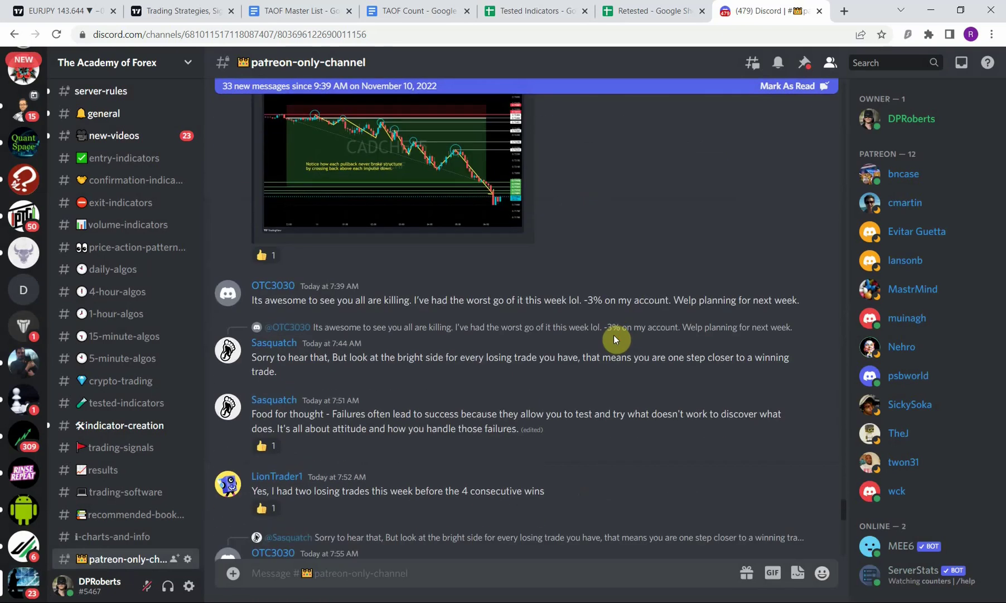
scroll(616, 338, "down", 5)
scroll(614, 335, "down", 5)
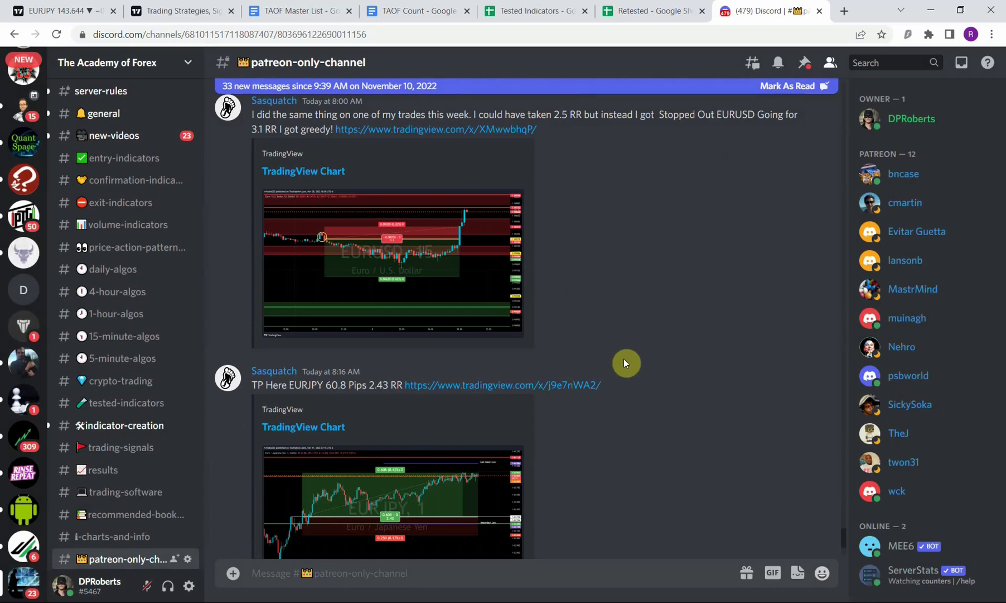
scroll(627, 363, "down", 3)
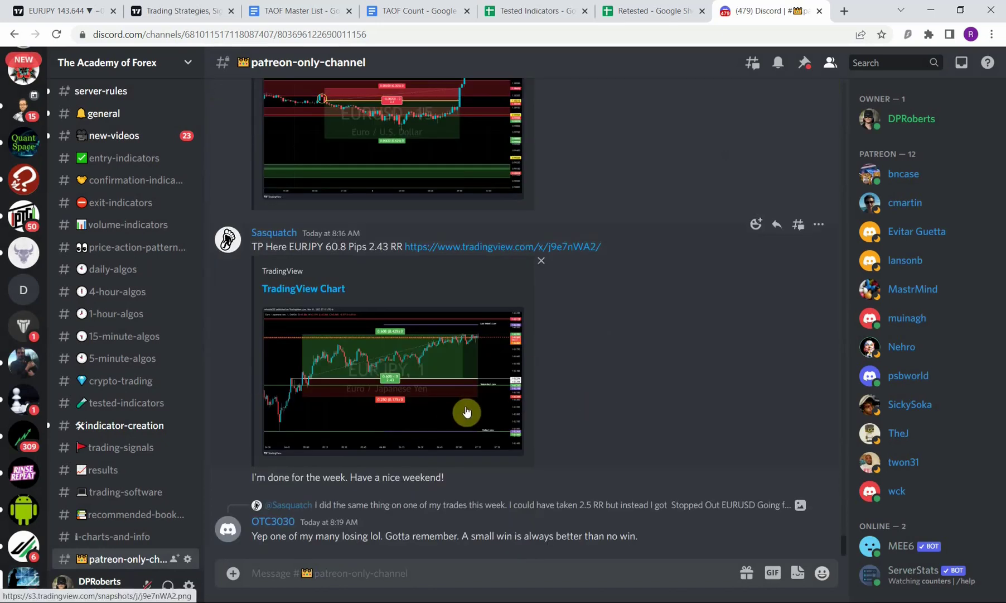
scroll(645, 371, "up", 5)
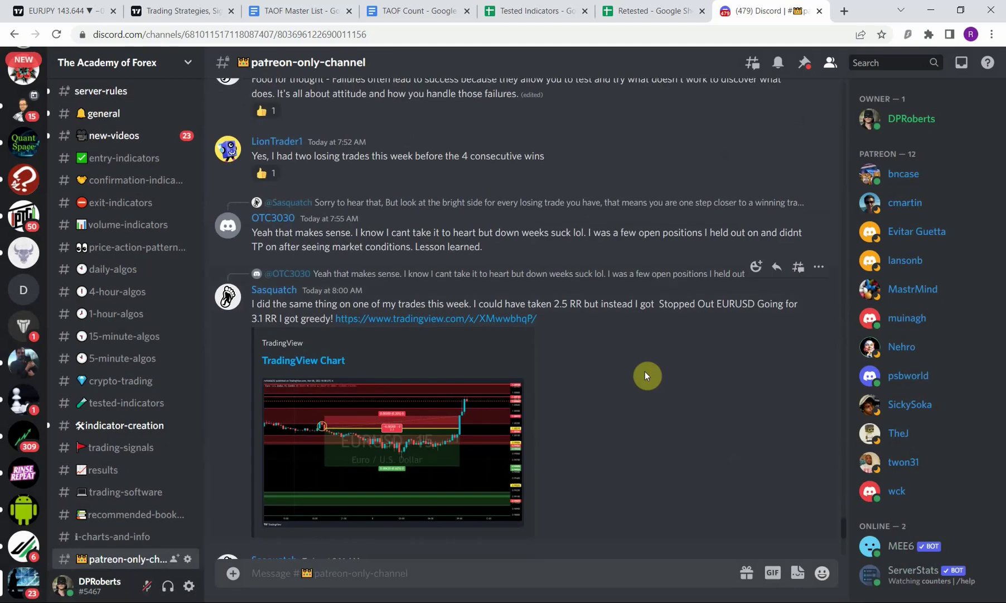
scroll(645, 371, "up", 8)
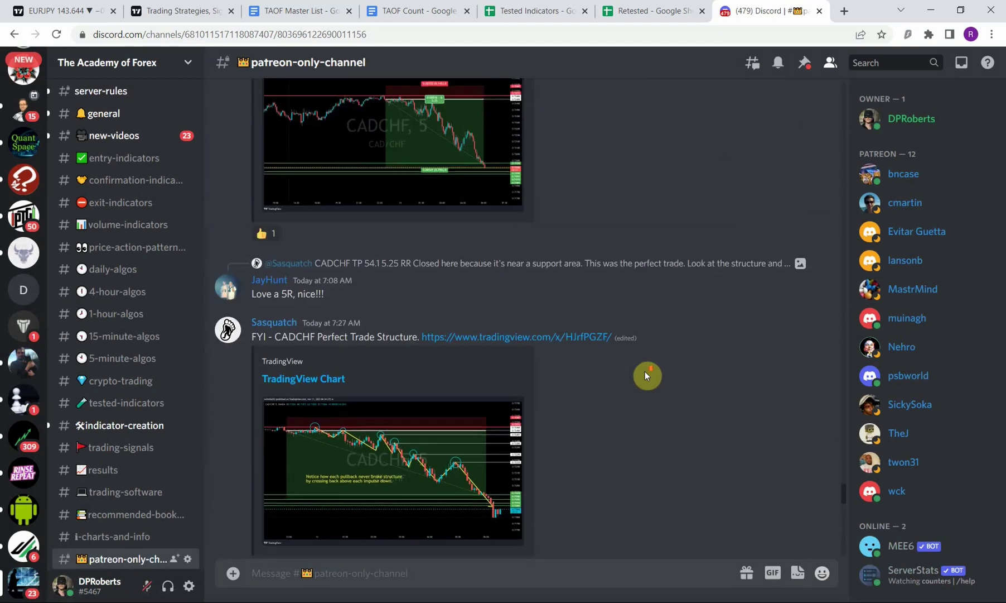
scroll(645, 371, "up", 5)
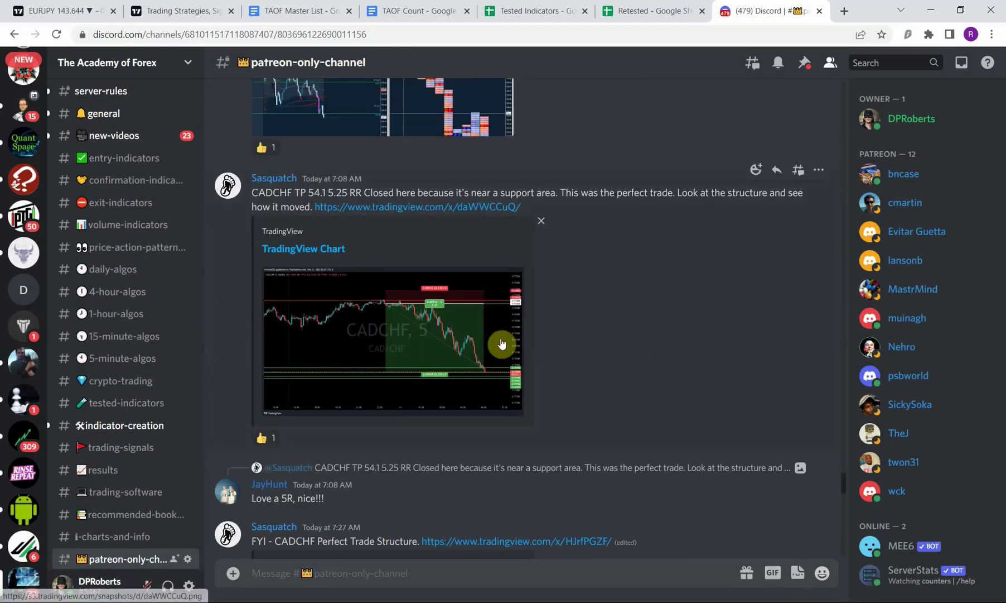
- Return to the EURJPY daily chart in TradingView and review the green and red trade lines marked across 2013
key("ctrl+1")
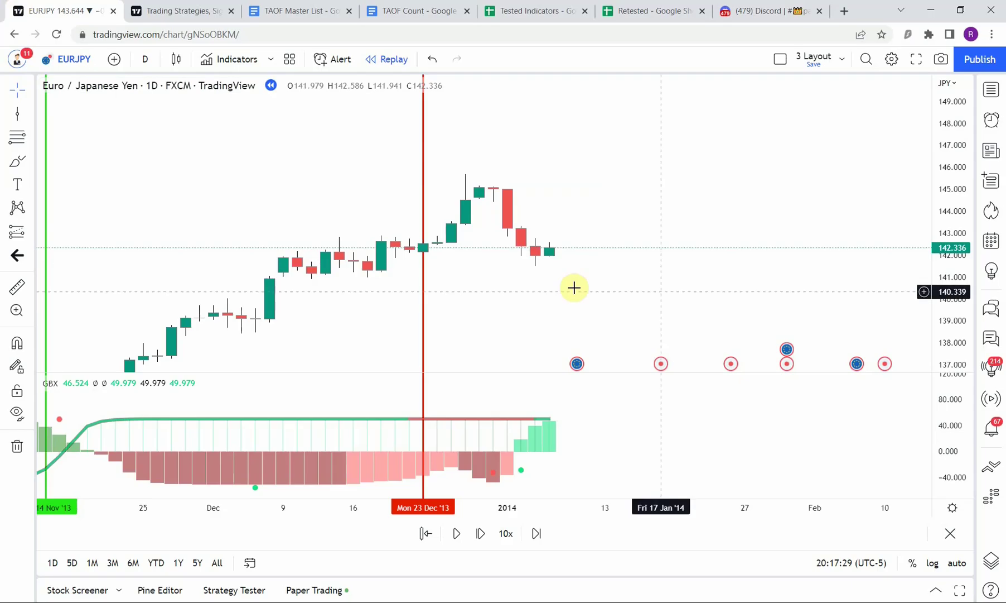
scroll(939, 195, "down", 3)
scroll(748, 315, "down", 5)
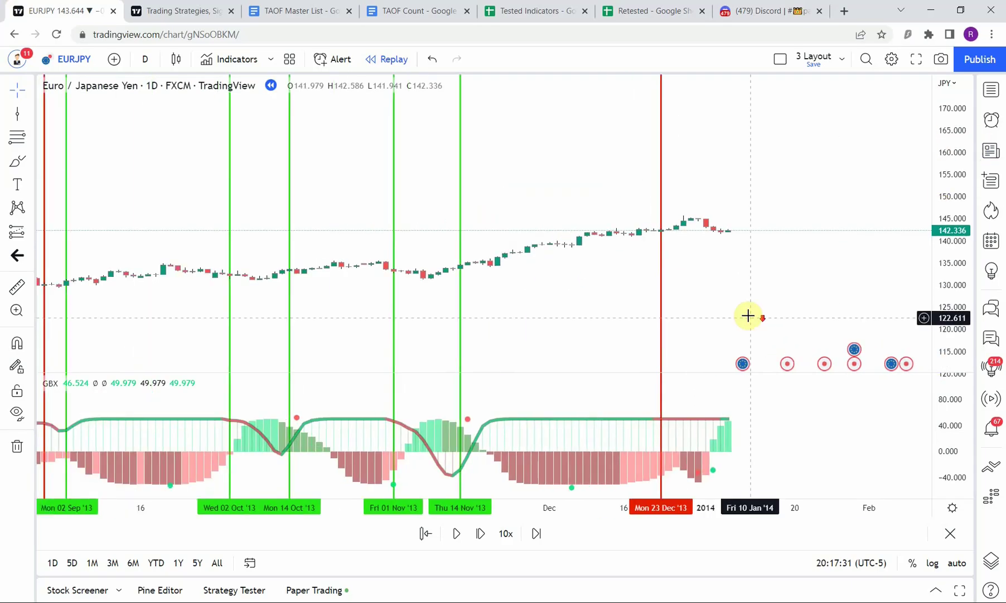
left_click_drag(284, 331, 326, 285)
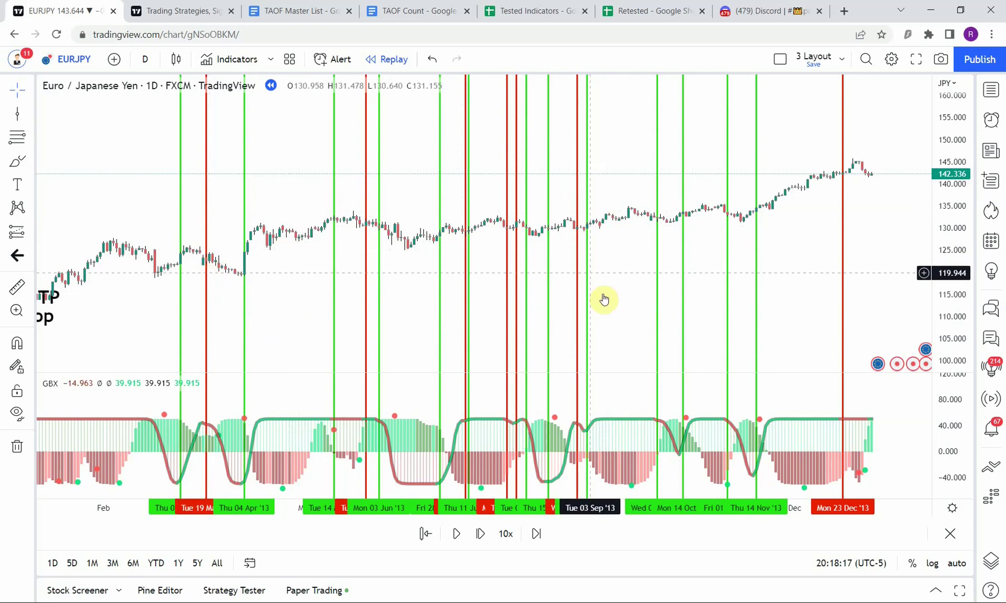
scroll(623, 279, "up", 3)
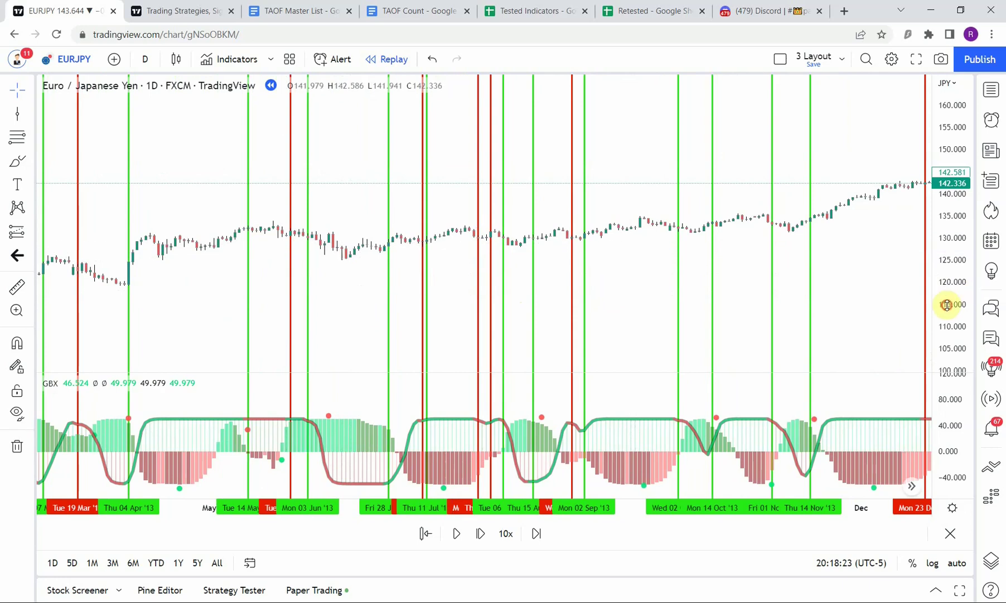
- Stretch the EURJPY chart's price scale and compare the 2013 candles with the marked trade lines and GBX signals
left_click_drag(947, 304, 960, 218)
scroll(680, 286, "down", 2)
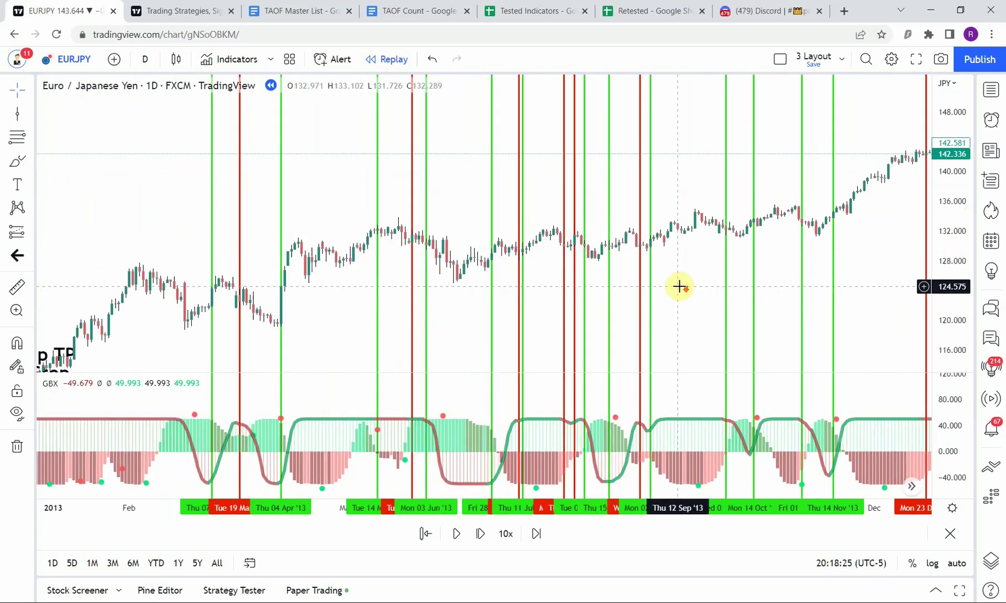
scroll(678, 288, "up", 4)
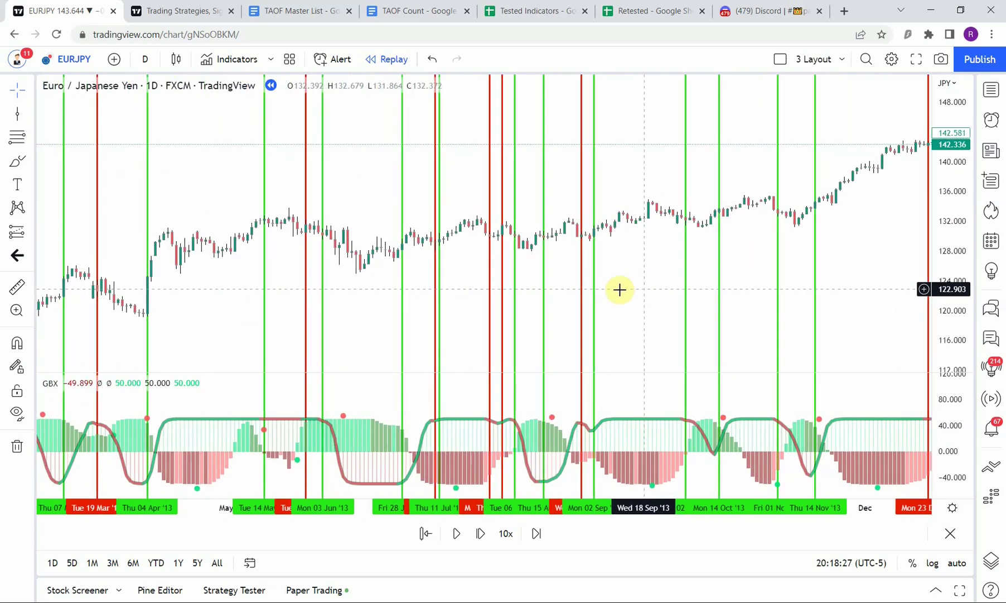
scroll(645, 289, "down", 2)
left_click_drag(704, 290, 586, 304)
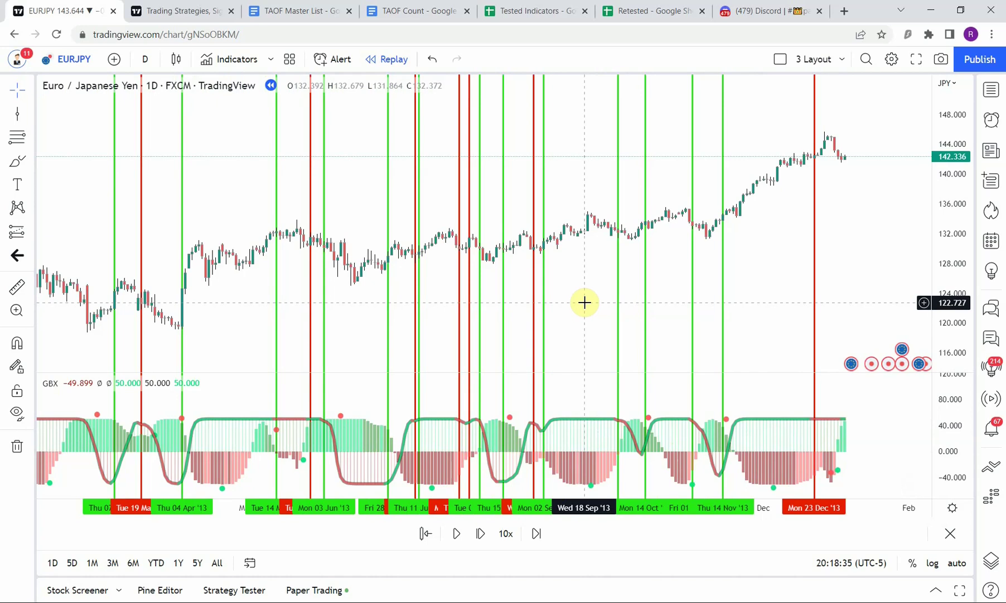
left_click_drag(566, 292, 540, 264)
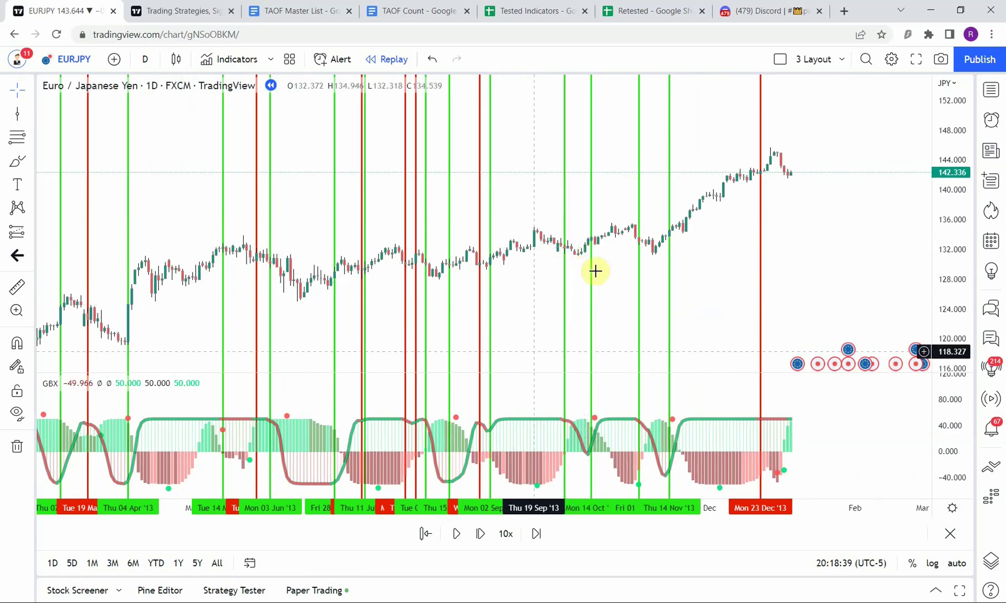
left_click_drag(521, 308, 572, 304)
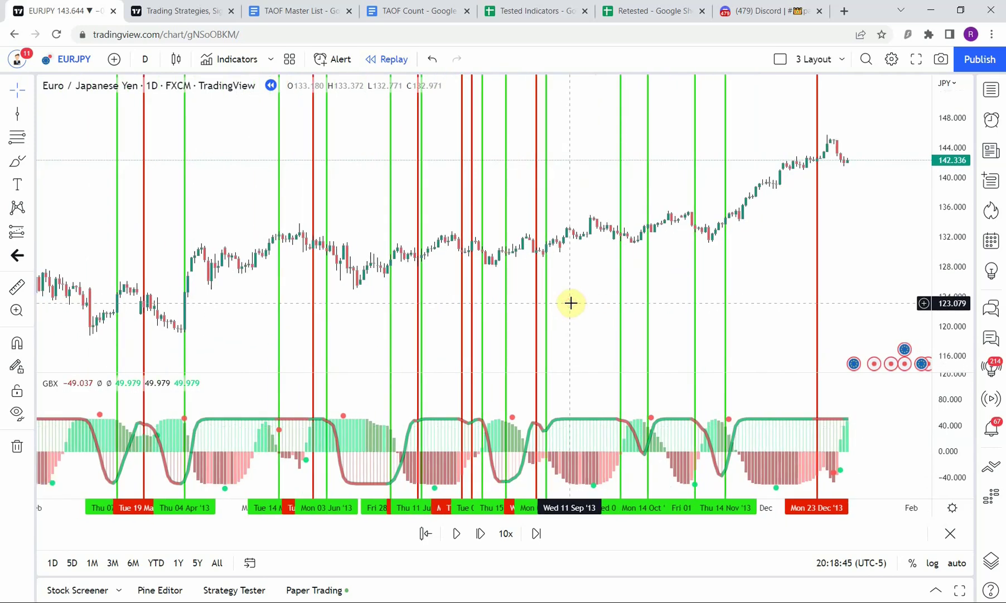